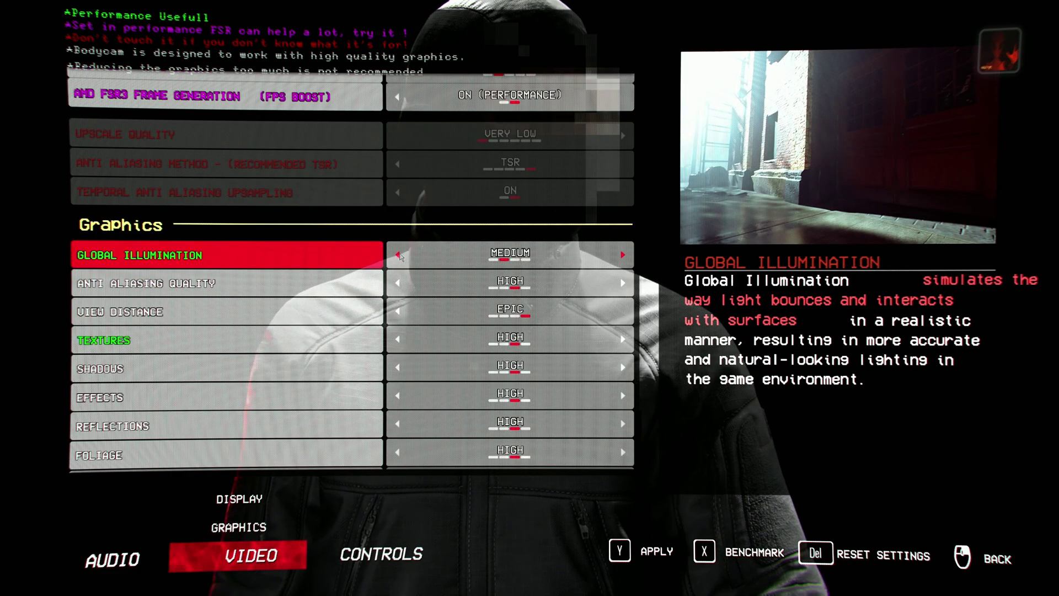
Step: Set View Distance to Far and Shadows to Medium in the Bodycam graphics settings
{"action": "key", "text": "Down"}
{"action": "key", "text": "Down"}
{"action": "key", "text": "Down"}
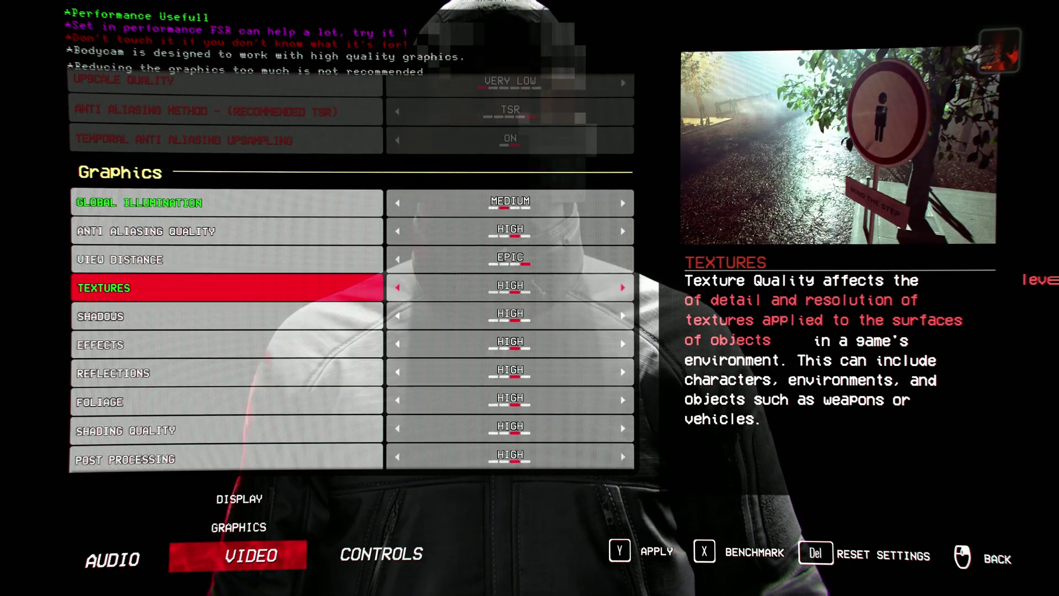
{"action": "key", "text": "Up"}
{"action": "key", "text": "Up"}
{"action": "key", "text": "Down"}
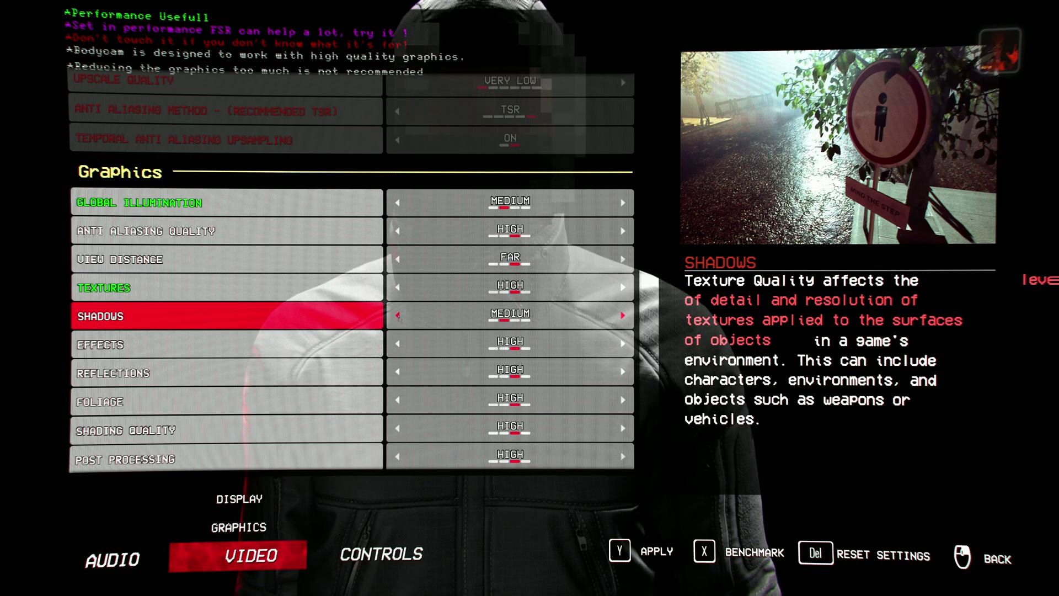
Step: Set Effects, Reflections and Shading Quality to Medium and apply the graphics settings
{"action": "left_click", "coordinate": [422, 308]}
{"action": "scroll", "coordinate": [422, 308], "scroll_direction": "down", "scroll_amount": 1}
{"action": "left_click", "coordinate": [400, 321]}
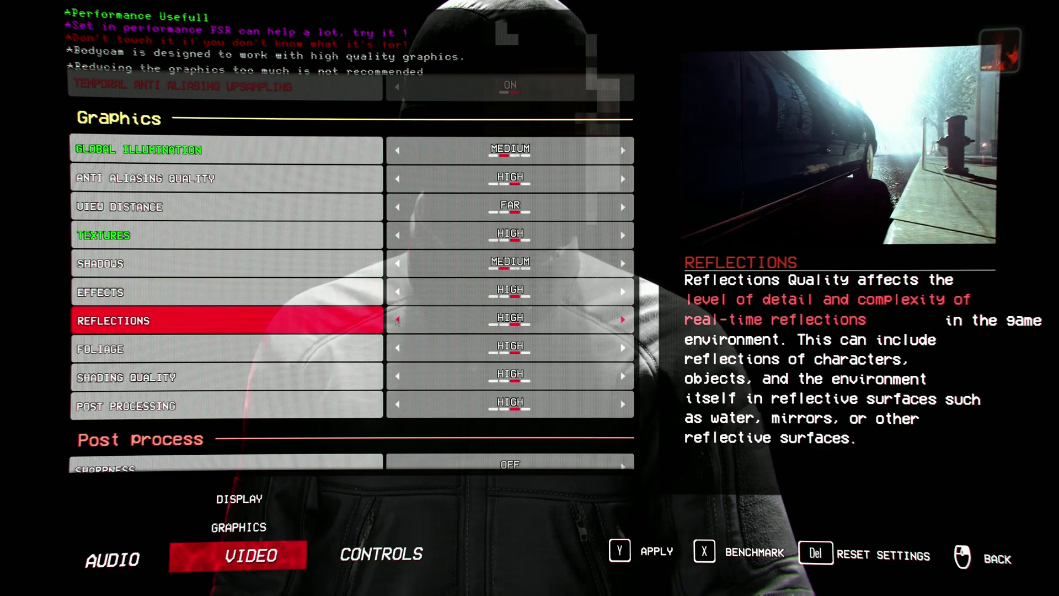
{"action": "left_click", "coordinate": [405, 305]}
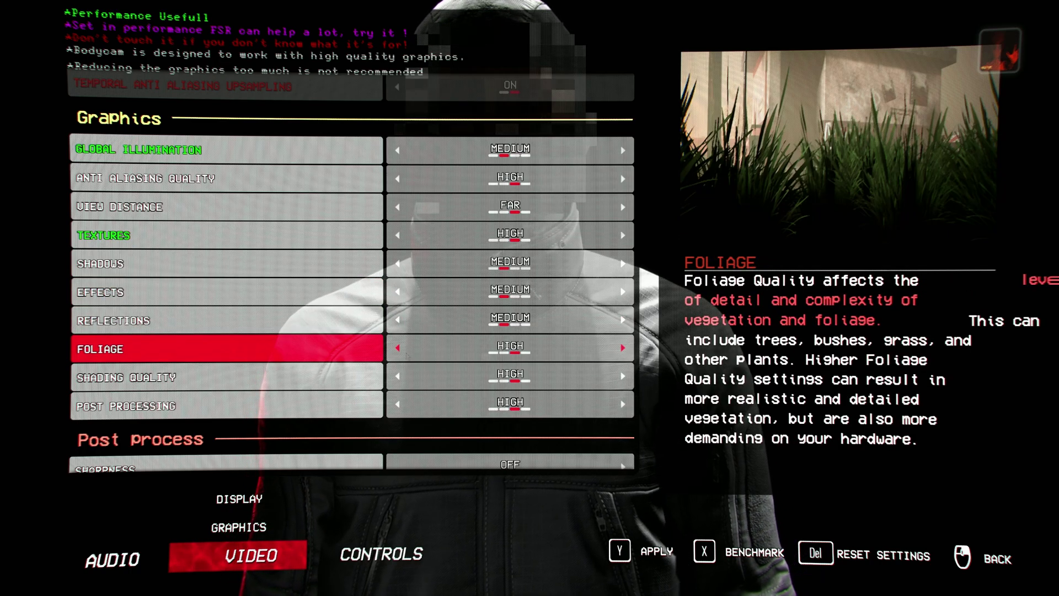
{"action": "left_click", "coordinate": [398, 376]}
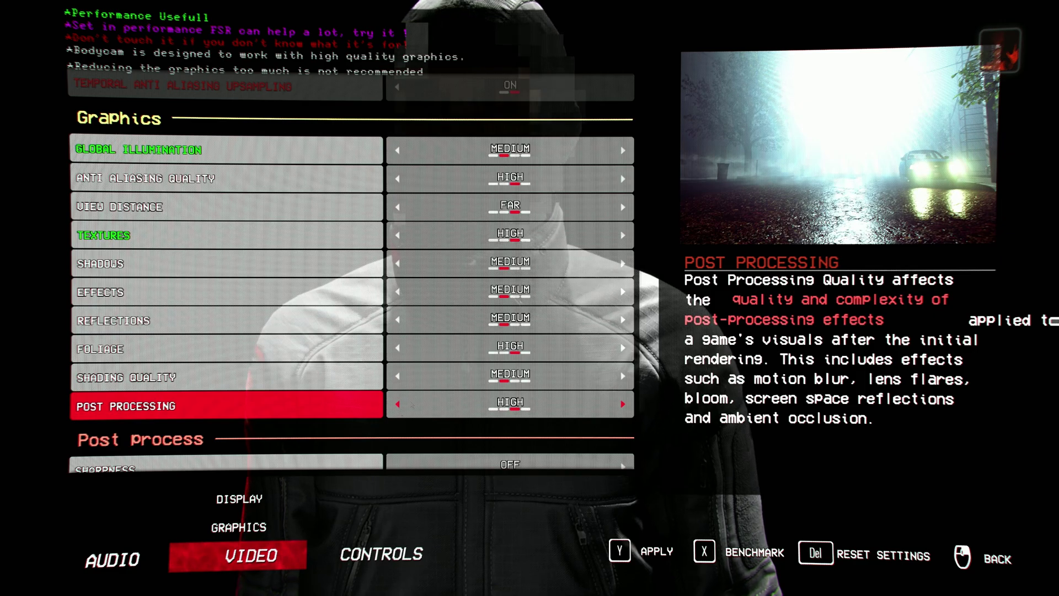
{"action": "scroll", "coordinate": [415, 391], "scroll_direction": "down", "scroll_amount": 1}
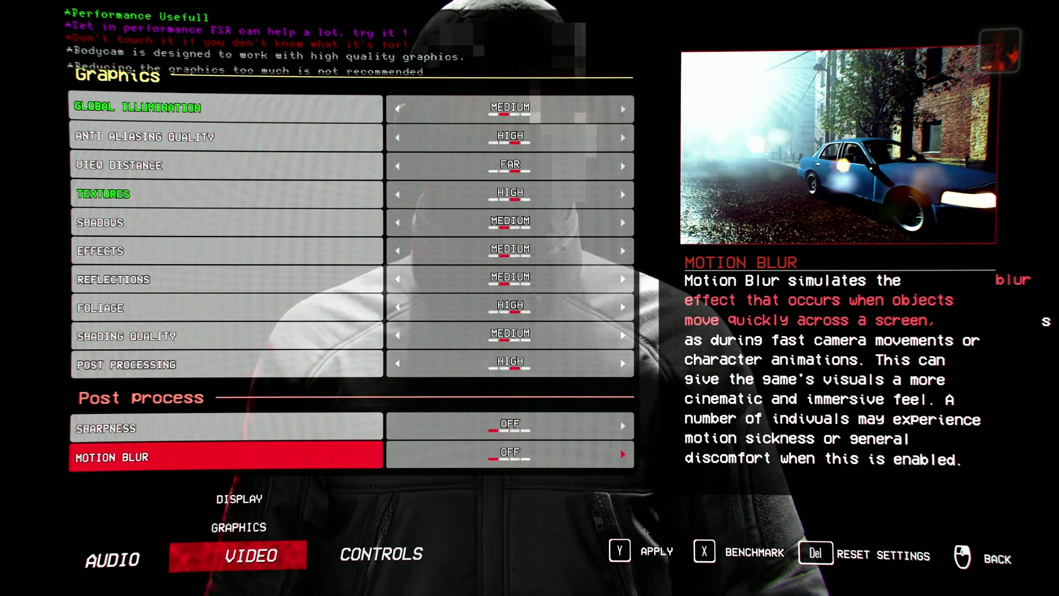
{"action": "left_click", "coordinate": [620, 561]}
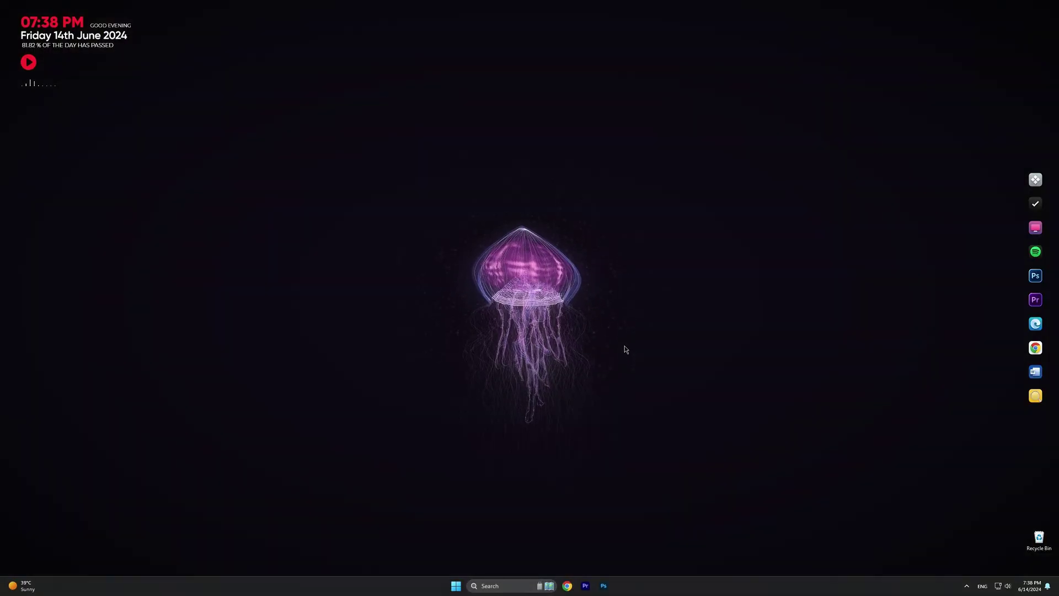
Step: Launch Steam from the recent apps and bring its window to the front
{"action": "left_click", "coordinate": [456, 586]}
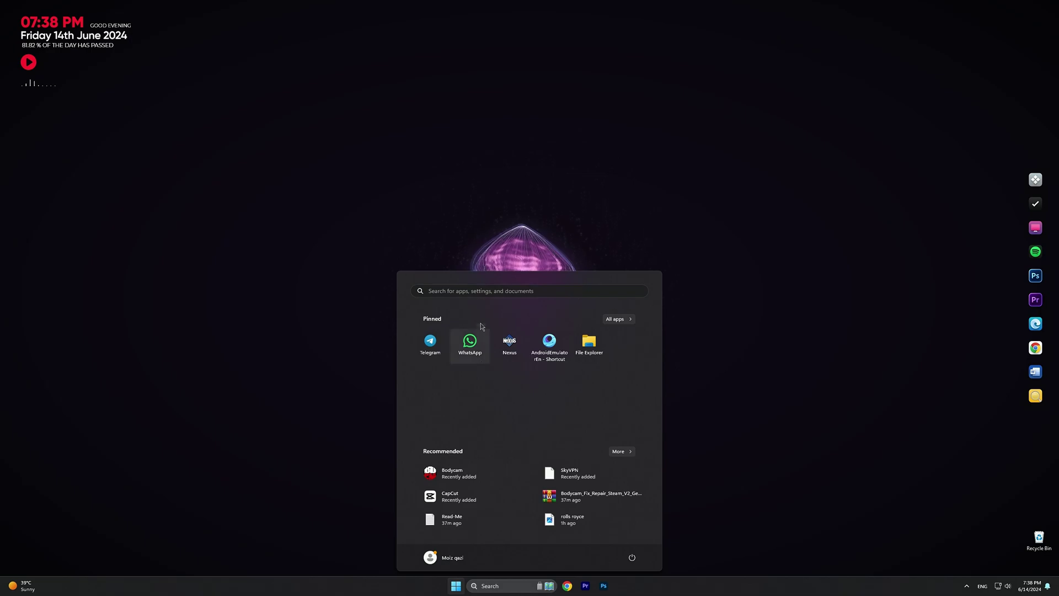
{"action": "left_click", "coordinate": [497, 288]}
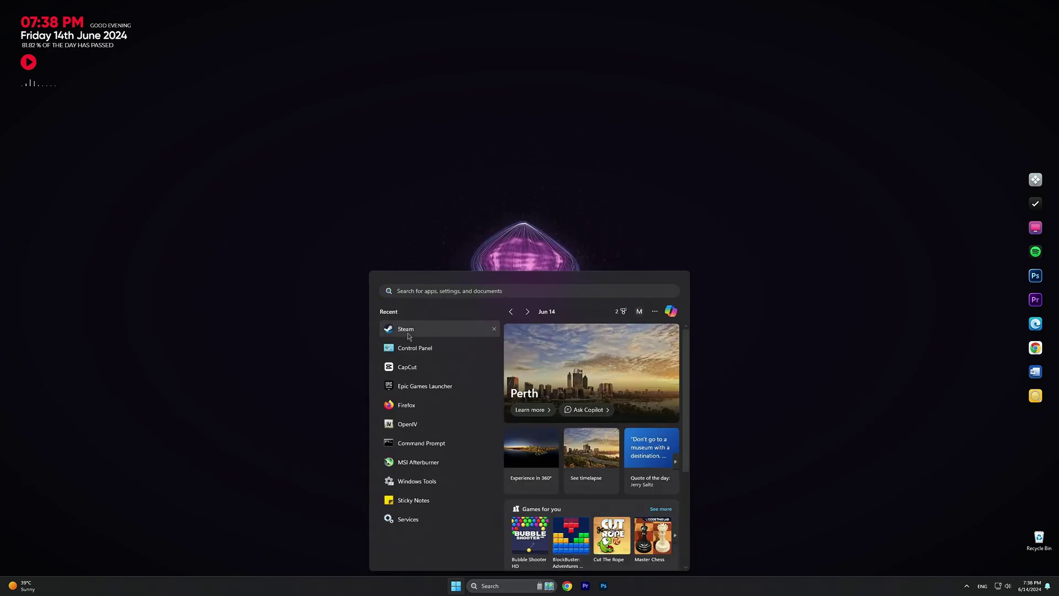
{"action": "left_click", "coordinate": [406, 330]}
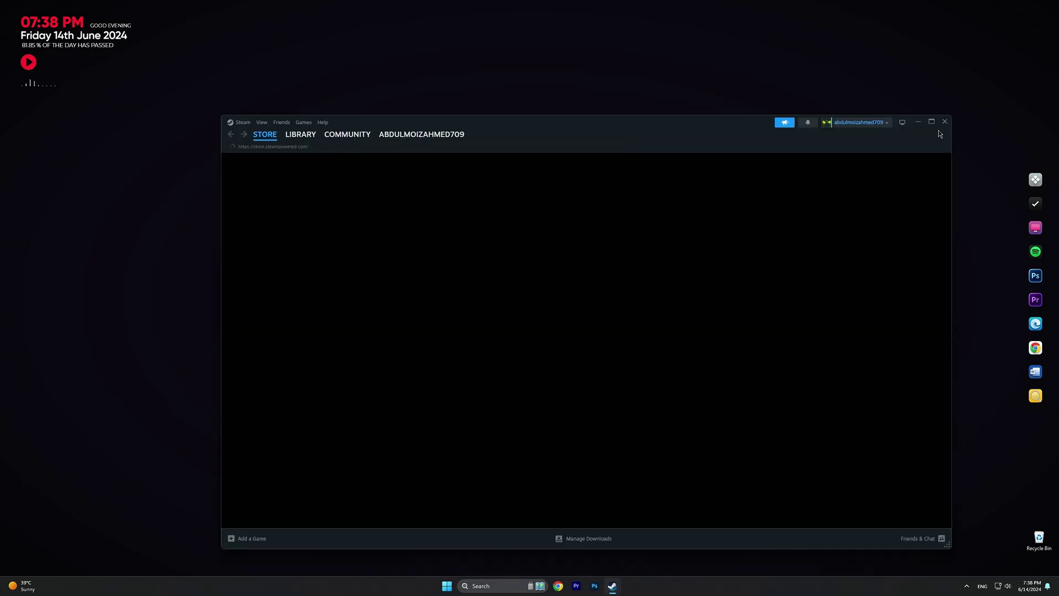
{"action": "left_click", "coordinate": [918, 122]}
{"action": "left_click", "coordinate": [721, 171]}
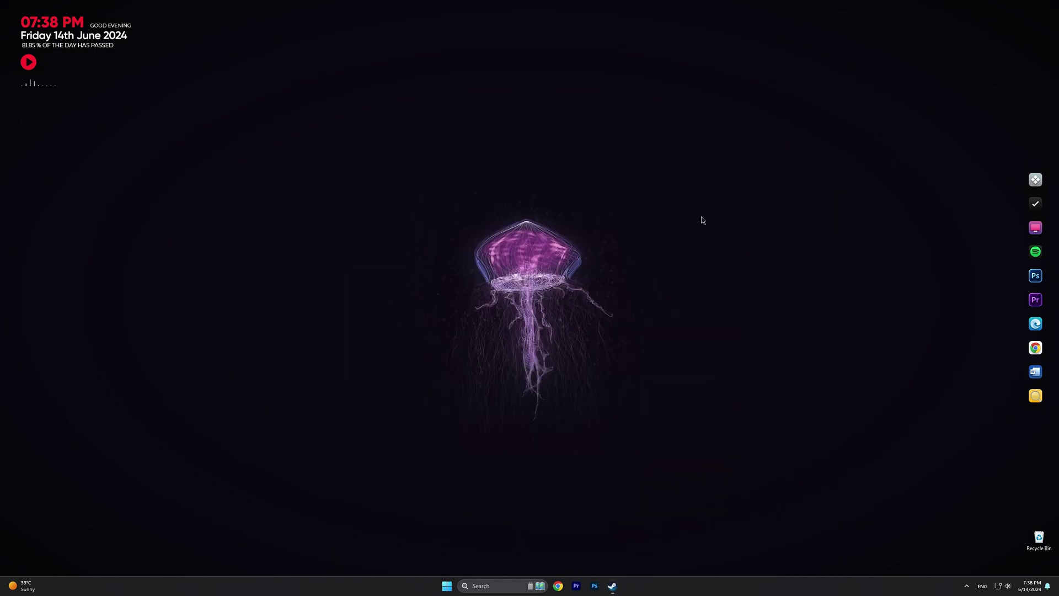
{"action": "left_click", "coordinate": [612, 587]}
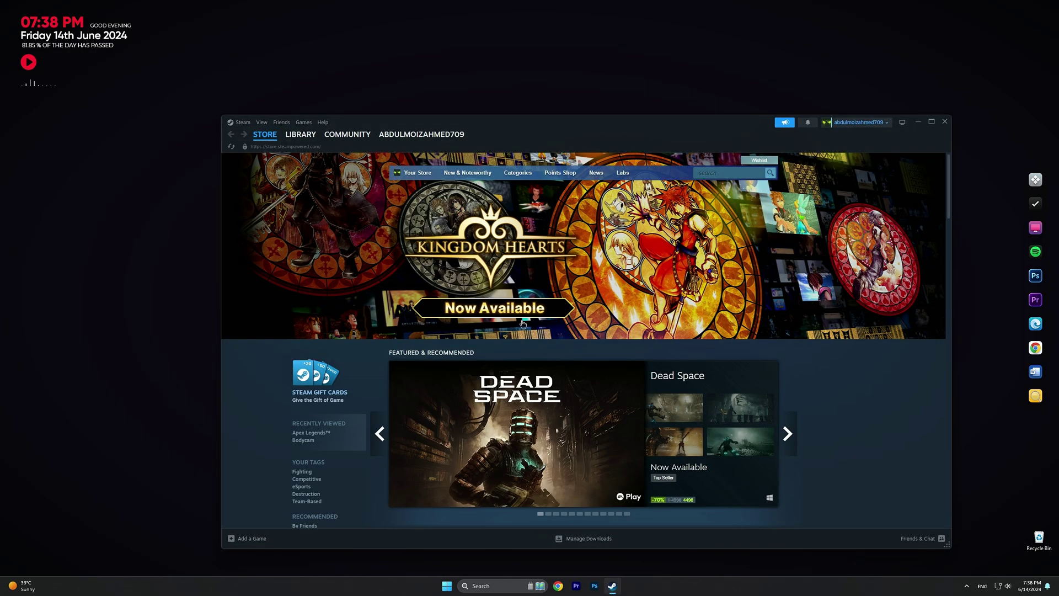
Step: Open the properties of Bodycam in the Steam library
{"action": "left_click", "coordinate": [298, 136]}
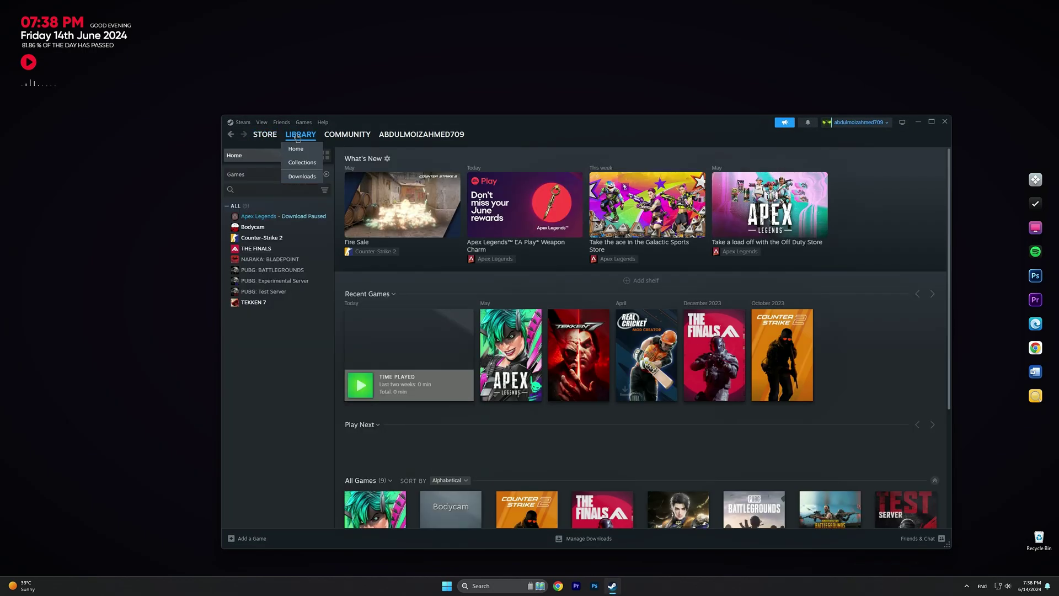
{"action": "left_click", "coordinate": [271, 227]}
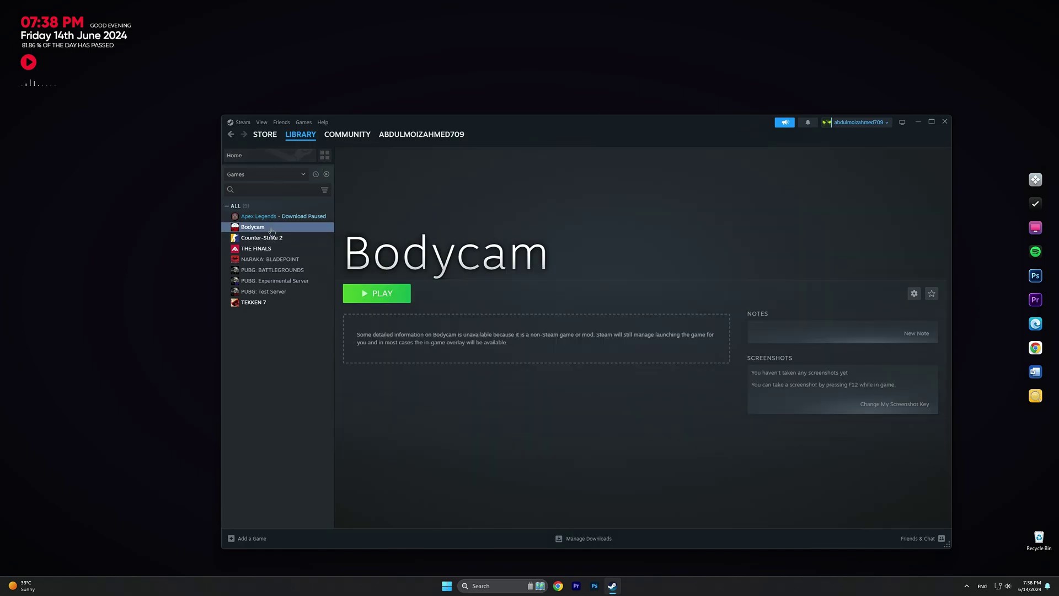
{"action": "right_click", "coordinate": [271, 231]}
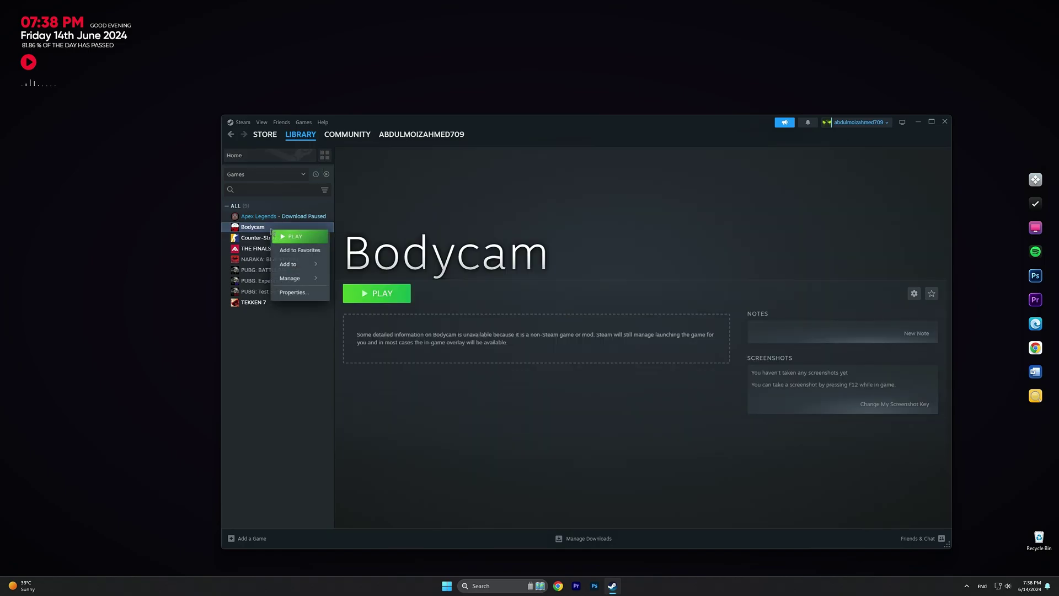
{"action": "left_click", "coordinate": [297, 293]}
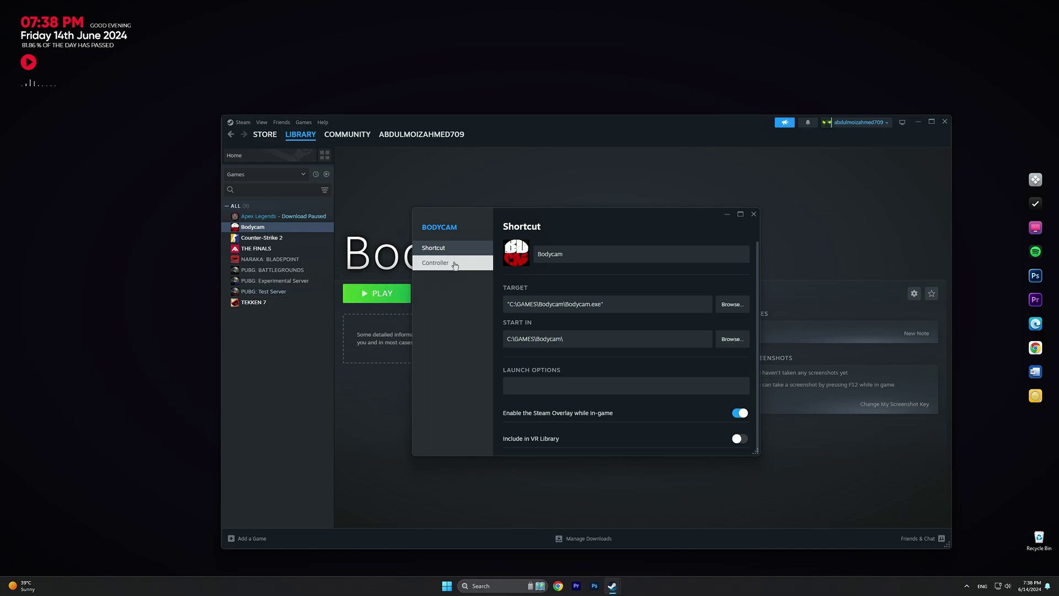
Step: Browse for the shortcut's target and open the file properties of the Bodycam application in its game folder
{"action": "left_click", "coordinate": [738, 307]}
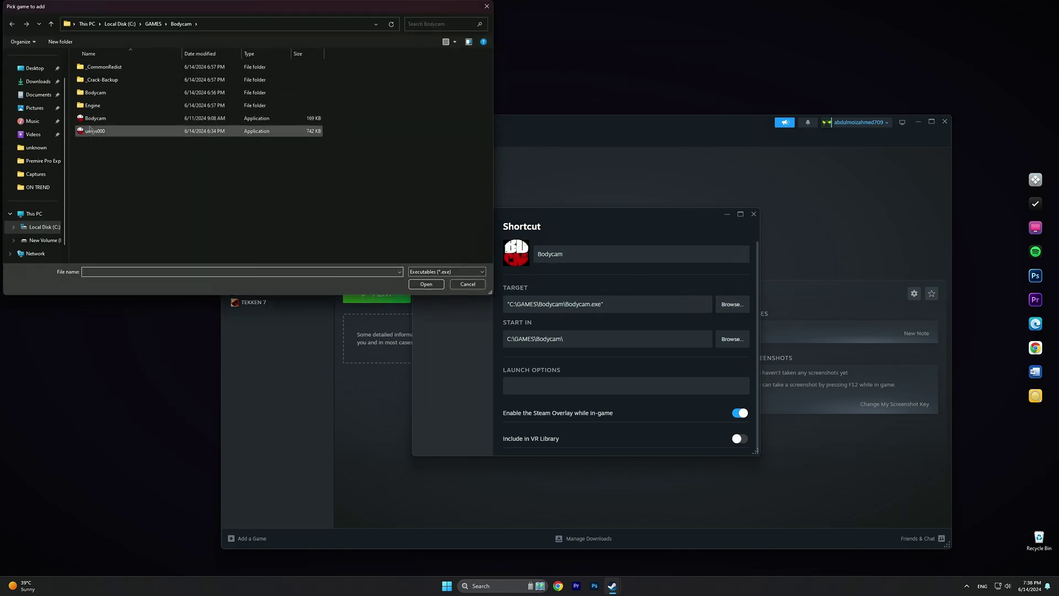
{"action": "left_click", "coordinate": [118, 113]}
{"action": "double_click", "coordinate": [200, 12]}
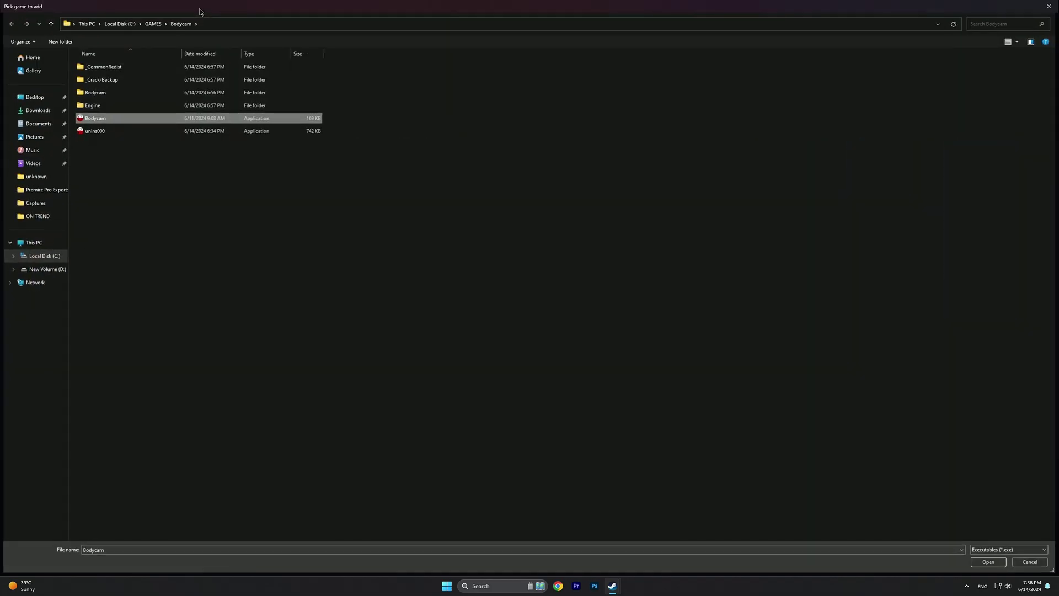
{"action": "right_click", "coordinate": [98, 119]}
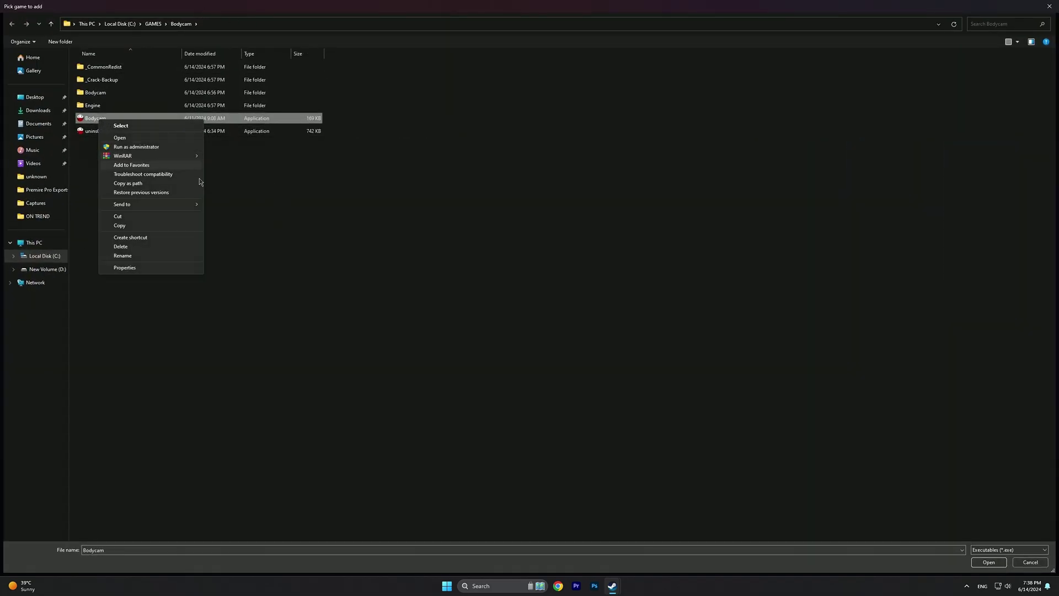
{"action": "left_click", "coordinate": [125, 268]}
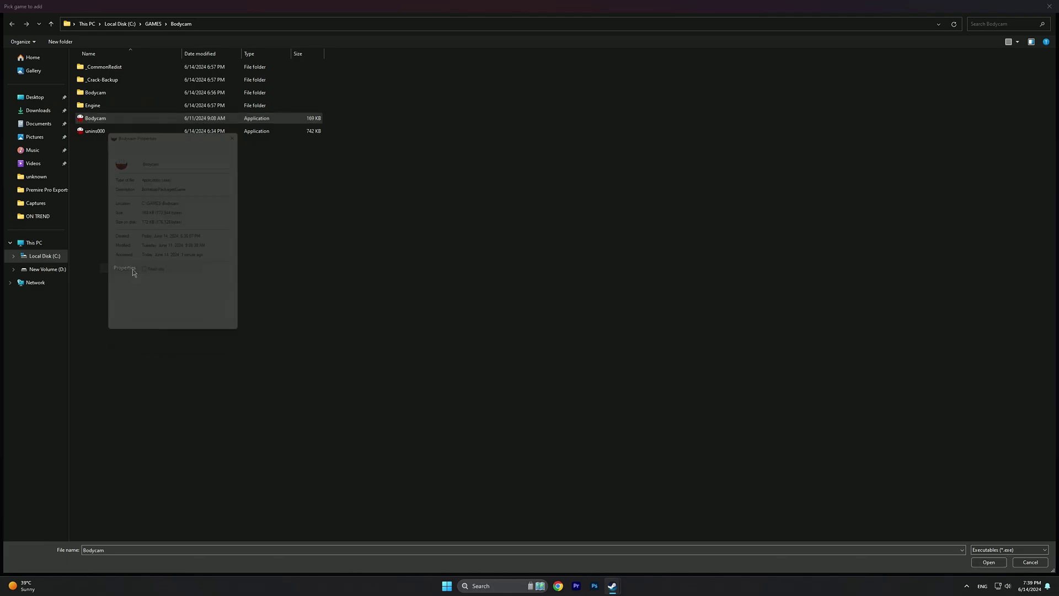
{"action": "left_click_drag", "start_coordinate": [193, 127], "coordinate": [535, 157]}
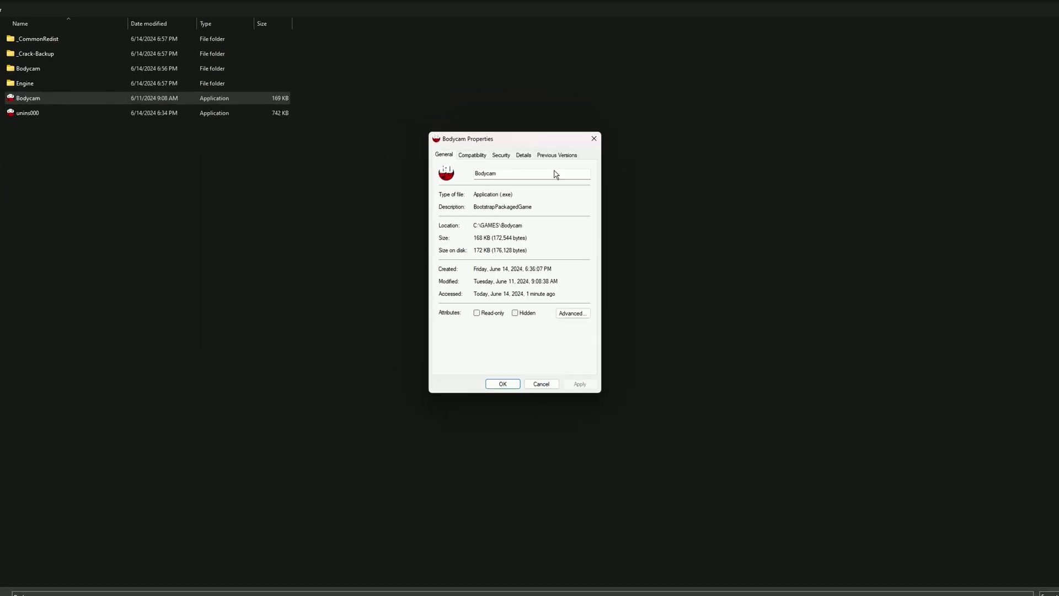
Step: Disable fullscreen optimizations for Bodycam.exe, override its high DPI scaling with System (Enhanced), and apply the compatibility settings
{"action": "left_click", "coordinate": [480, 167]}
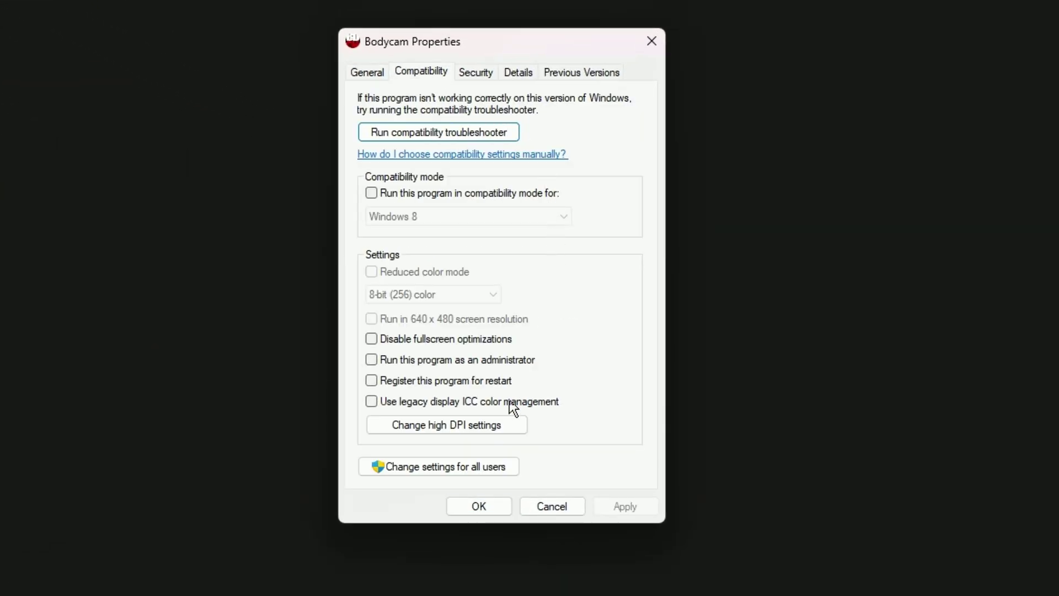
{"action": "left_click", "coordinate": [438, 432]}
{"action": "left_click", "coordinate": [424, 391]}
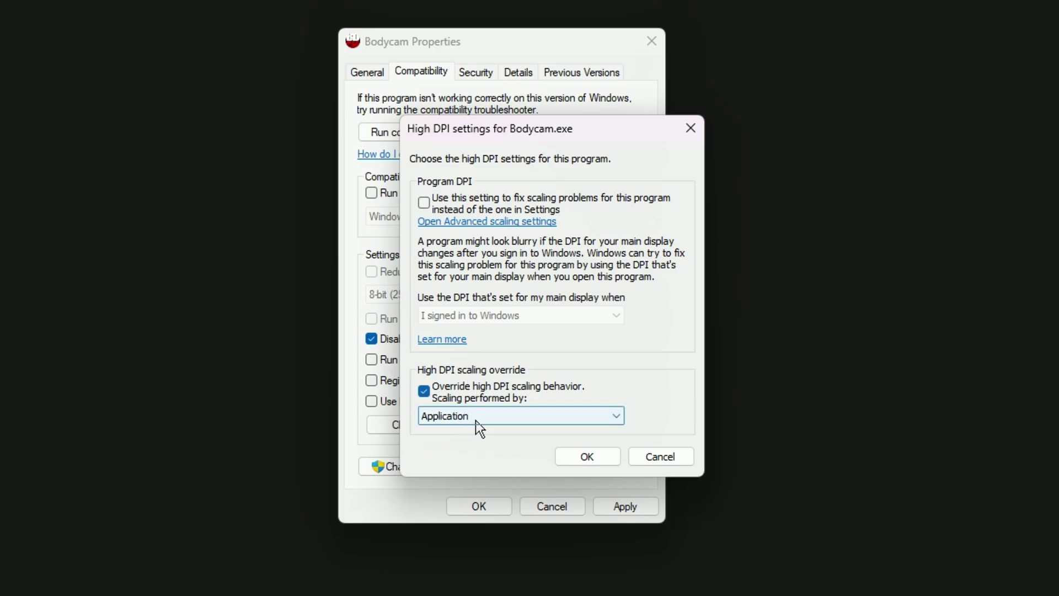
{"action": "left_click", "coordinate": [476, 419]}
{"action": "left_click", "coordinate": [472, 457]}
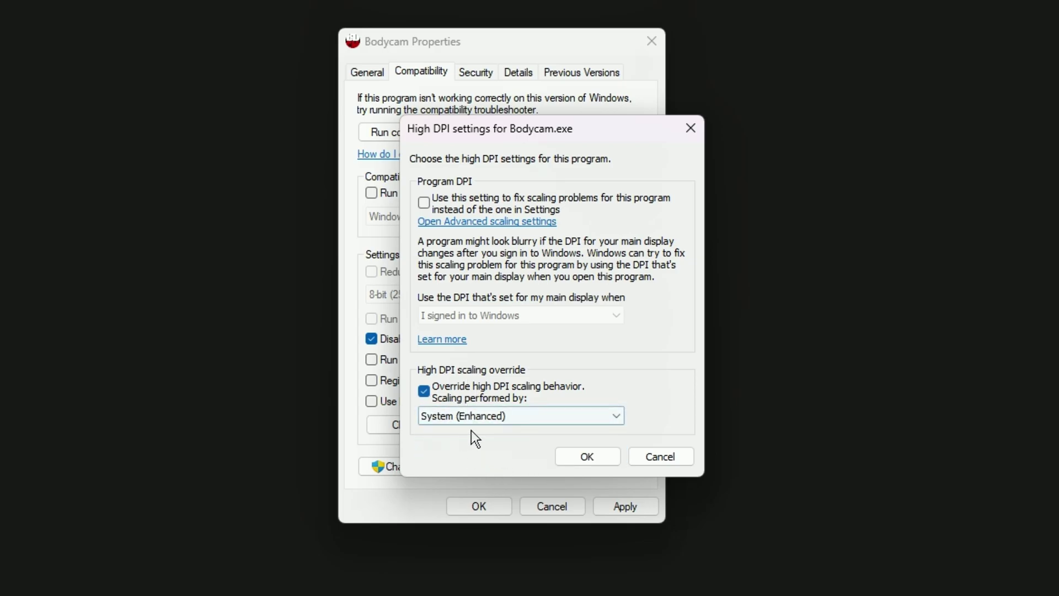
{"action": "left_click", "coordinate": [589, 459]}
{"action": "left_click", "coordinate": [627, 510]}
{"action": "left_click", "coordinate": [503, 509]}
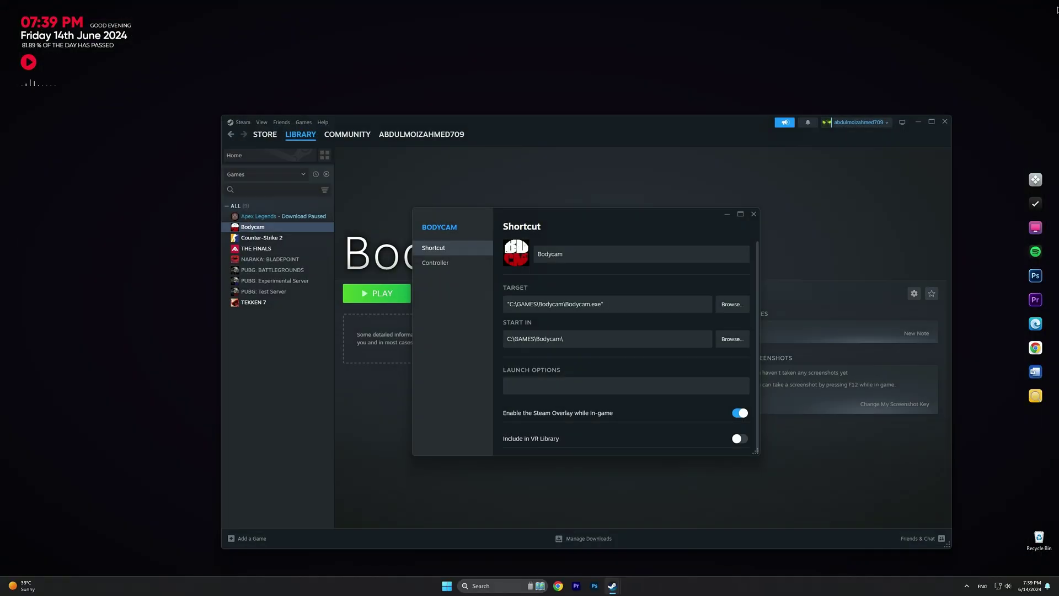
Step: Close the Steam windows and open the Game Mode page in Windows Settings
{"action": "left_click", "coordinate": [755, 214]}
{"action": "left_click", "coordinate": [945, 121]}
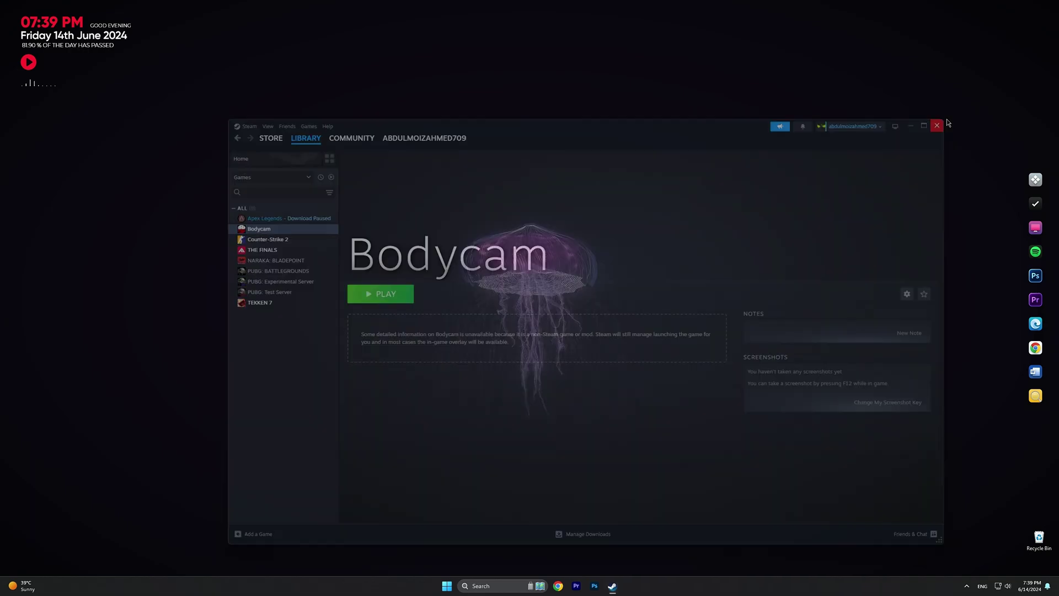
{"action": "right_click", "coordinate": [626, 164]}
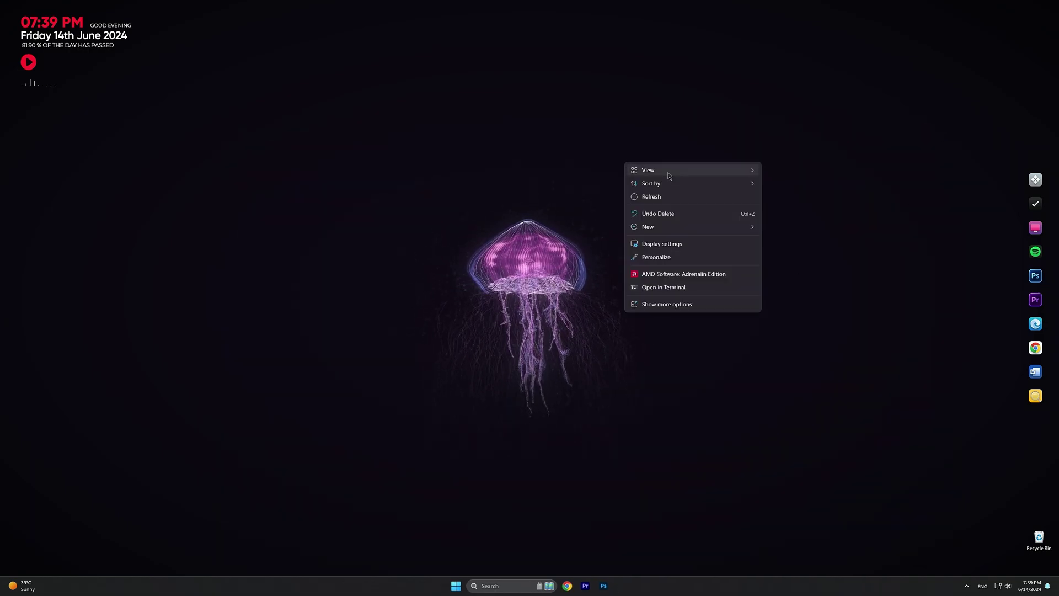
{"action": "left_click", "coordinate": [654, 244]}
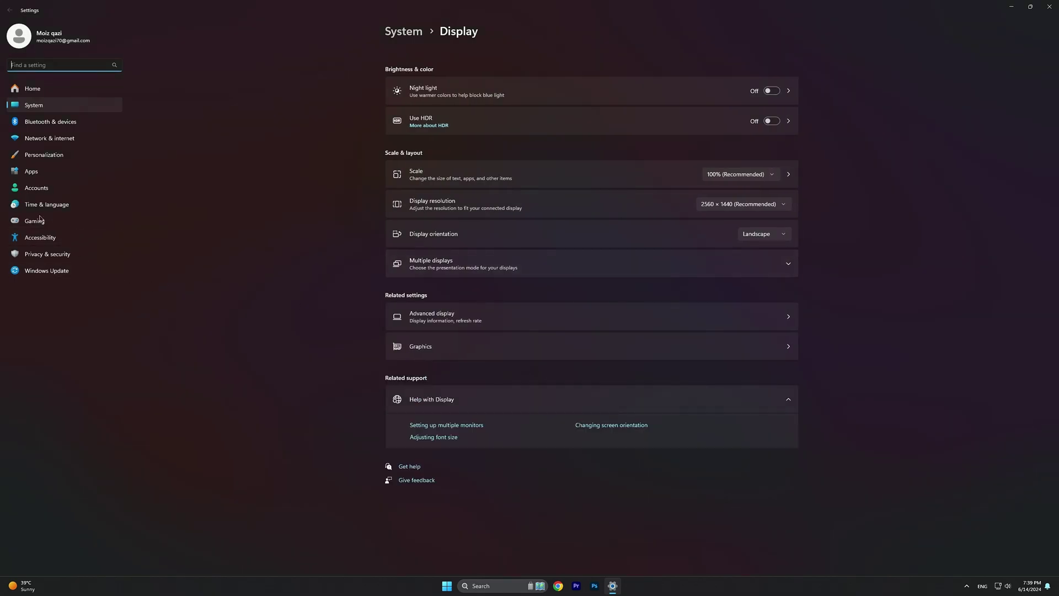
{"action": "left_click", "coordinate": [33, 222]}
{"action": "left_click", "coordinate": [439, 125]}
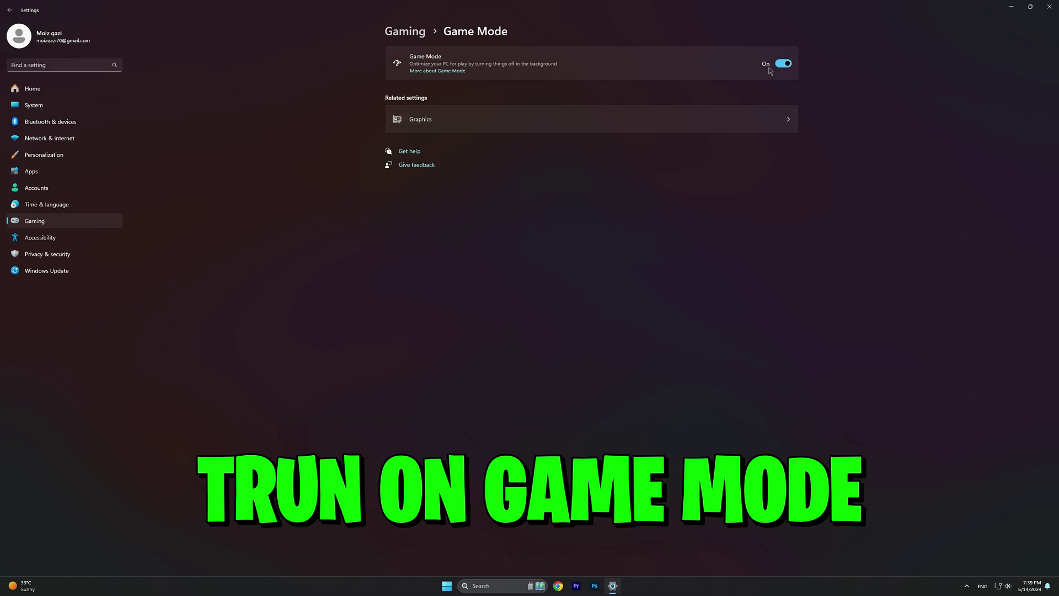
Step: Add the Bodycam application from C:\GAMES\Bodycam to the custom graphics options for apps
{"action": "left_click", "coordinate": [504, 126]}
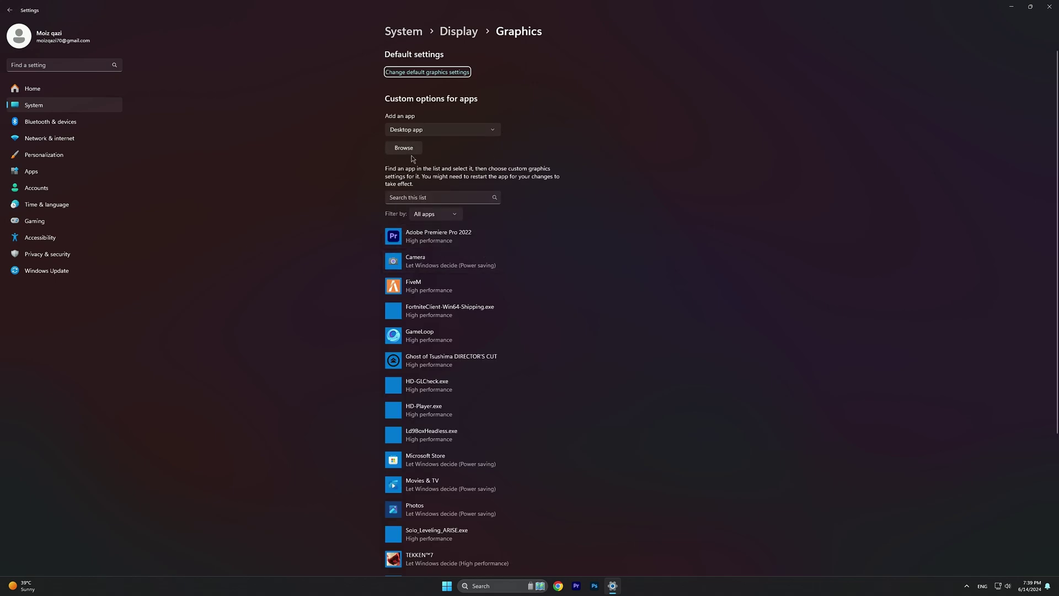
{"action": "left_click", "coordinate": [404, 148]}
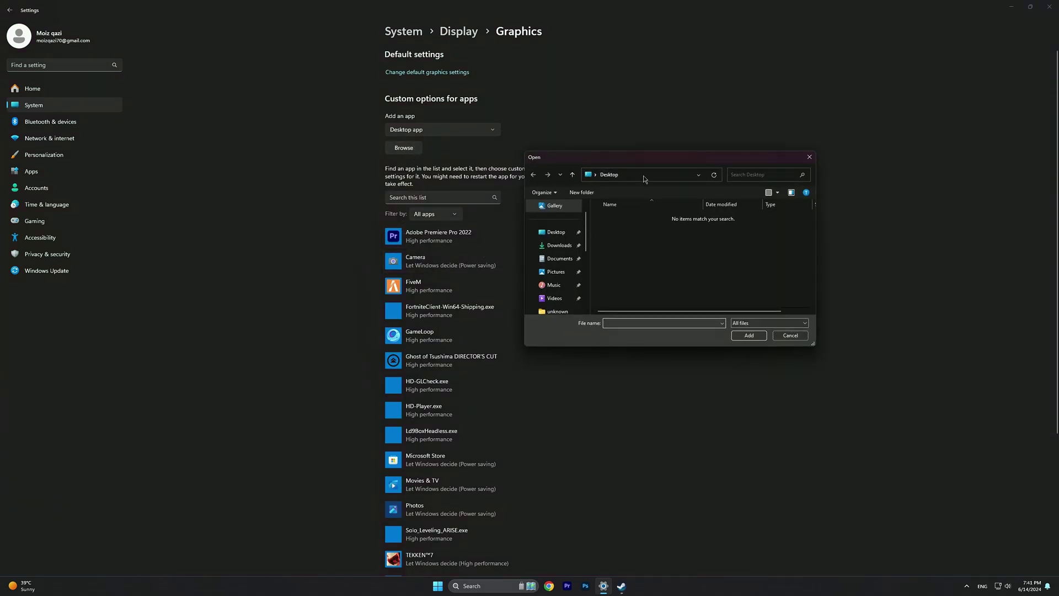
{"action": "left_click", "coordinate": [643, 177]}
{"action": "type", "text": "C:\\GAMES\\Bodycam"}
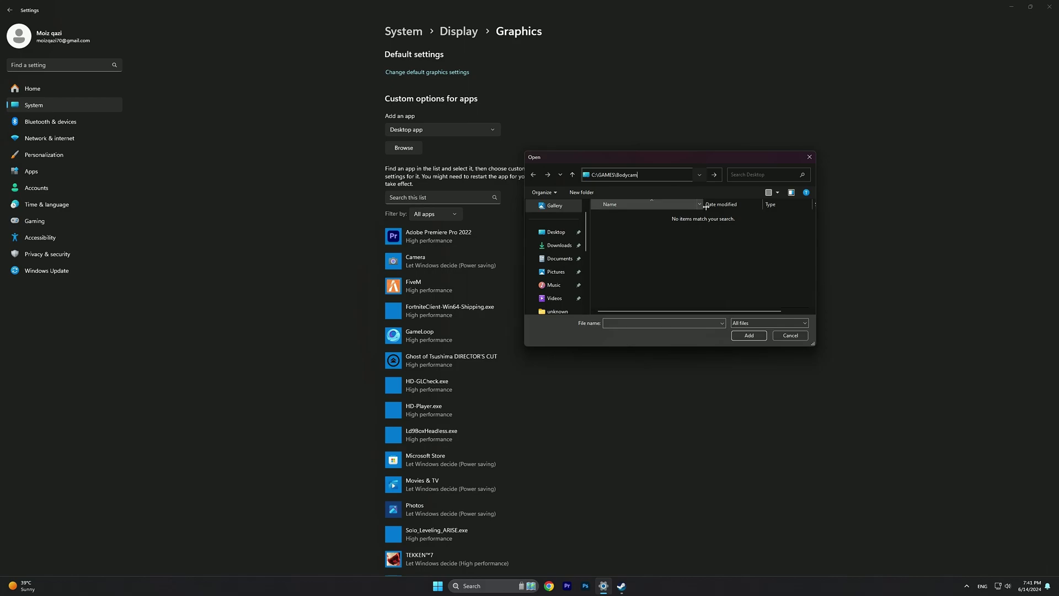
{"action": "key", "text": "Return"}
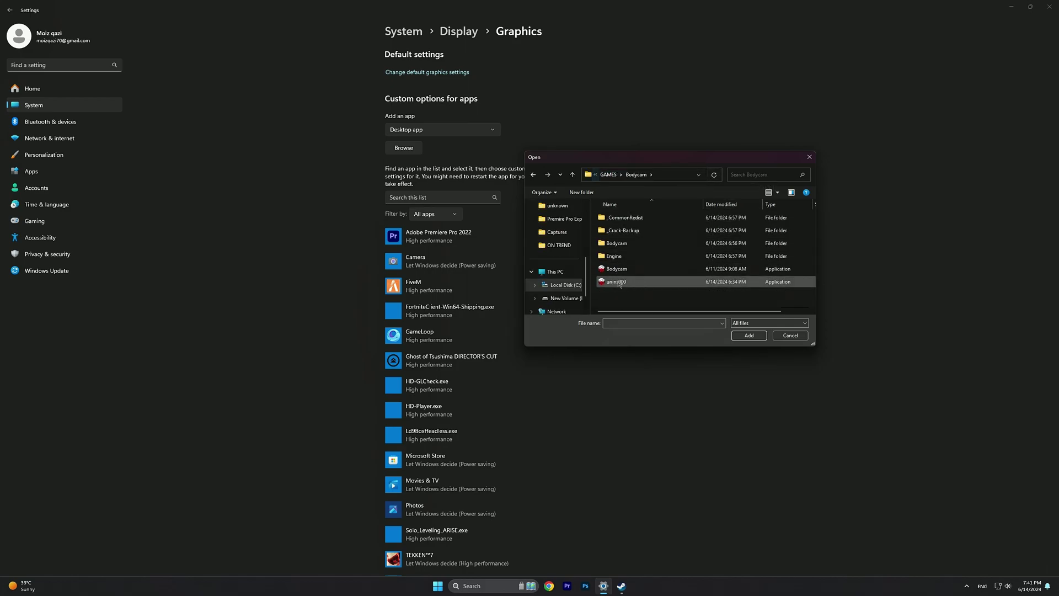
{"action": "left_click", "coordinate": [651, 271]}
{"action": "left_click", "coordinate": [750, 338]}
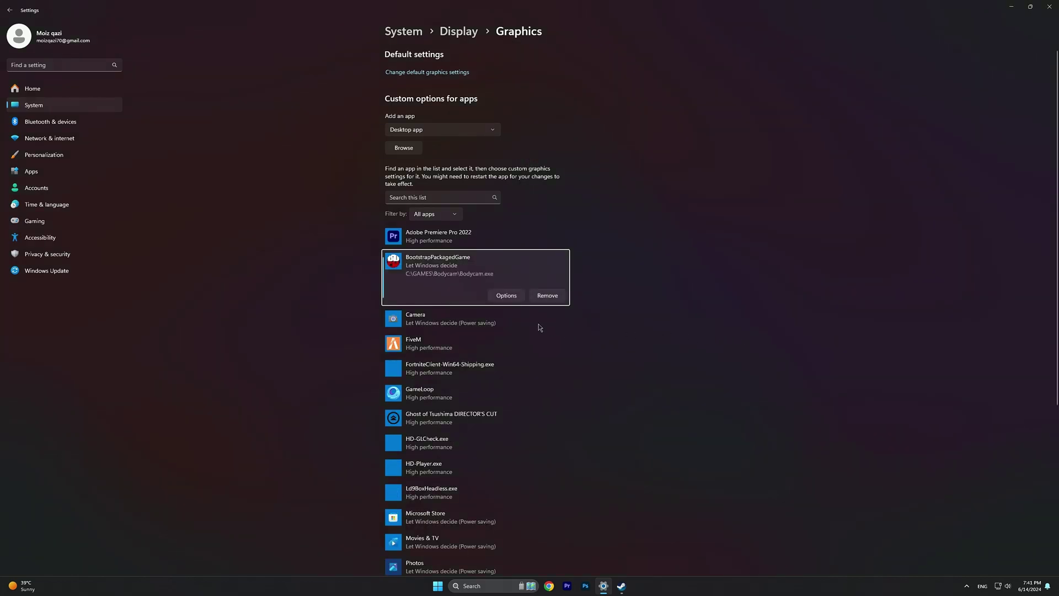
Step: Set the graphics preference of the Bodycam.exe entry to High performance, save it, and check for new updates in Windows Update
{"action": "left_click", "coordinate": [508, 296]}
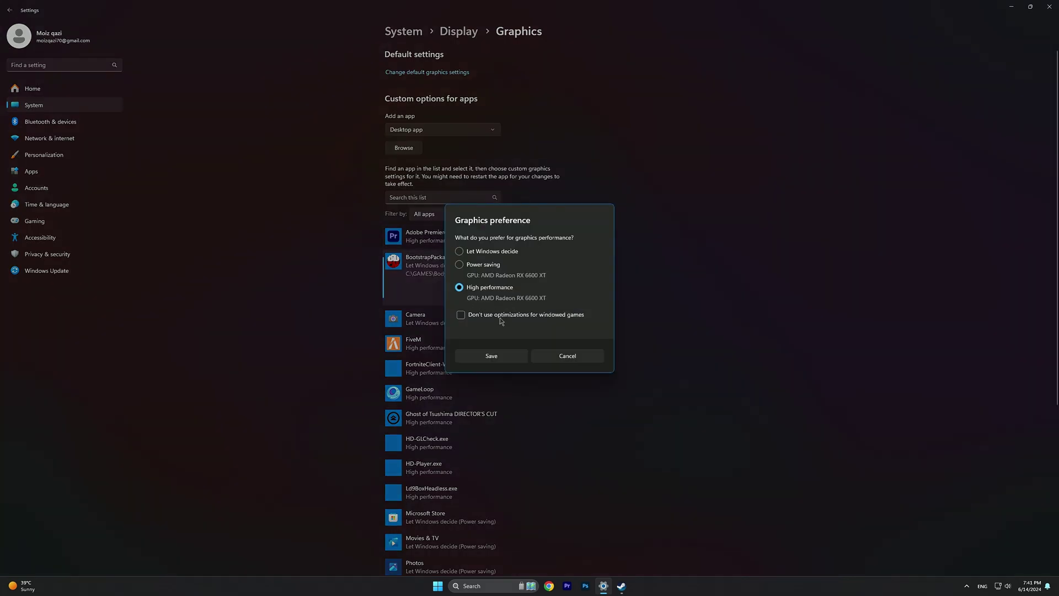
{"action": "left_click", "coordinate": [505, 356]}
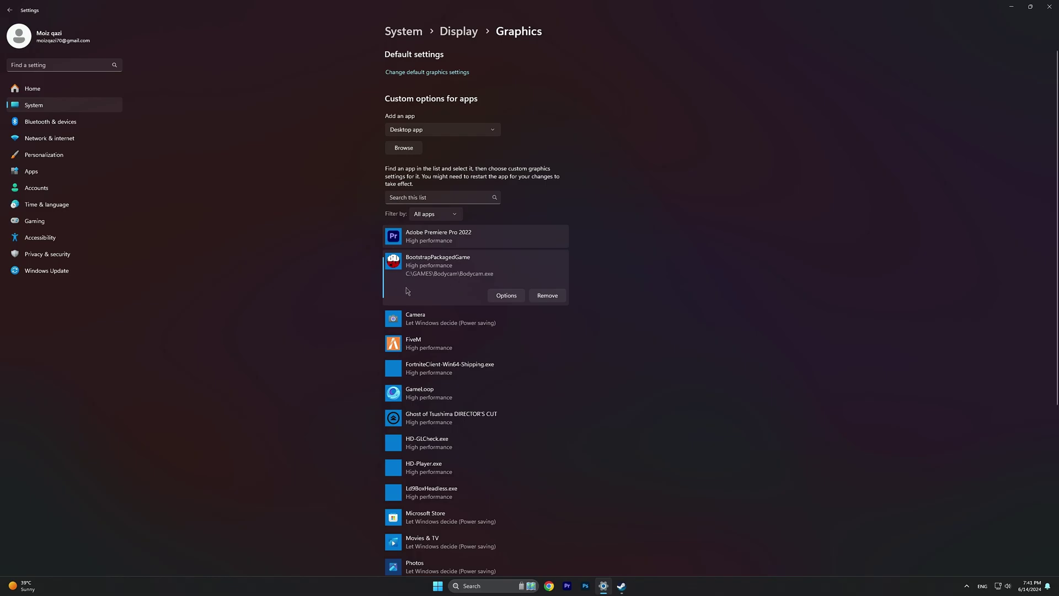
{"action": "left_click", "coordinate": [51, 274]}
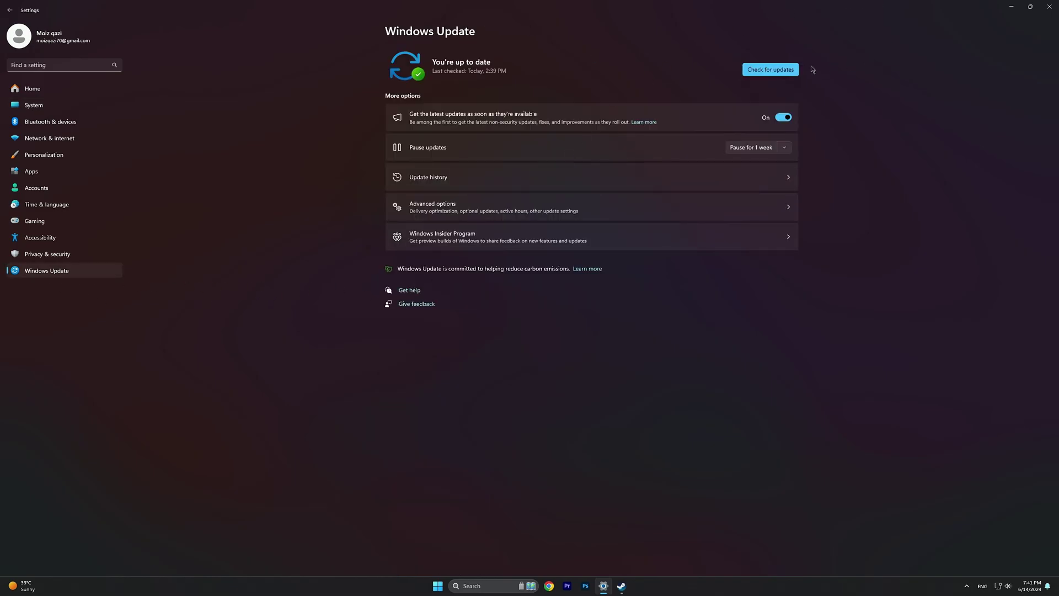
{"action": "left_click", "coordinate": [771, 69]}
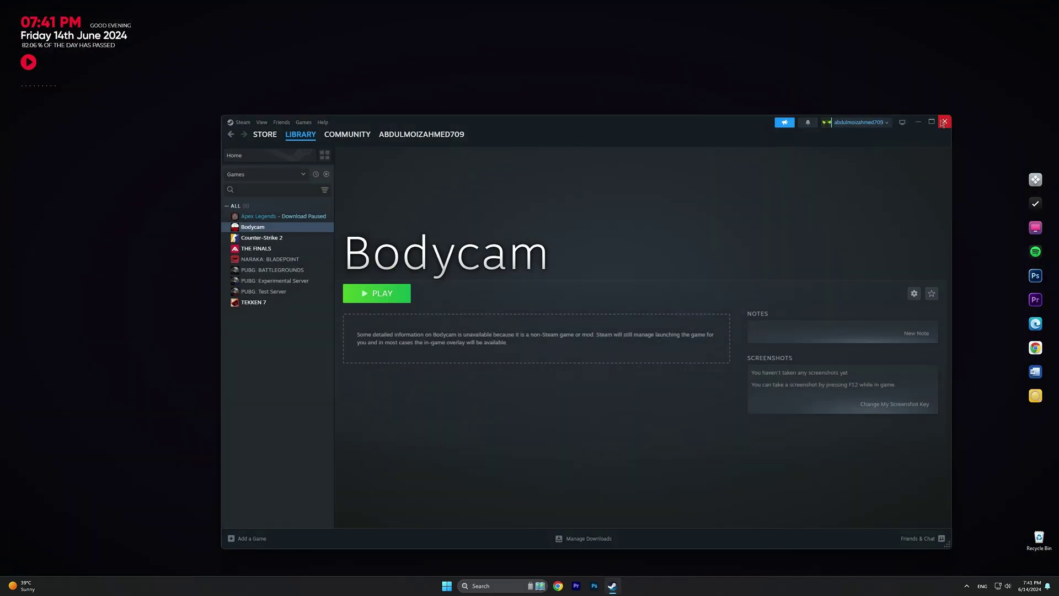
Step: Close the Steam library and open AMD Software: Adrenalin Edition from the desktop
{"action": "left_click", "coordinate": [944, 123]}
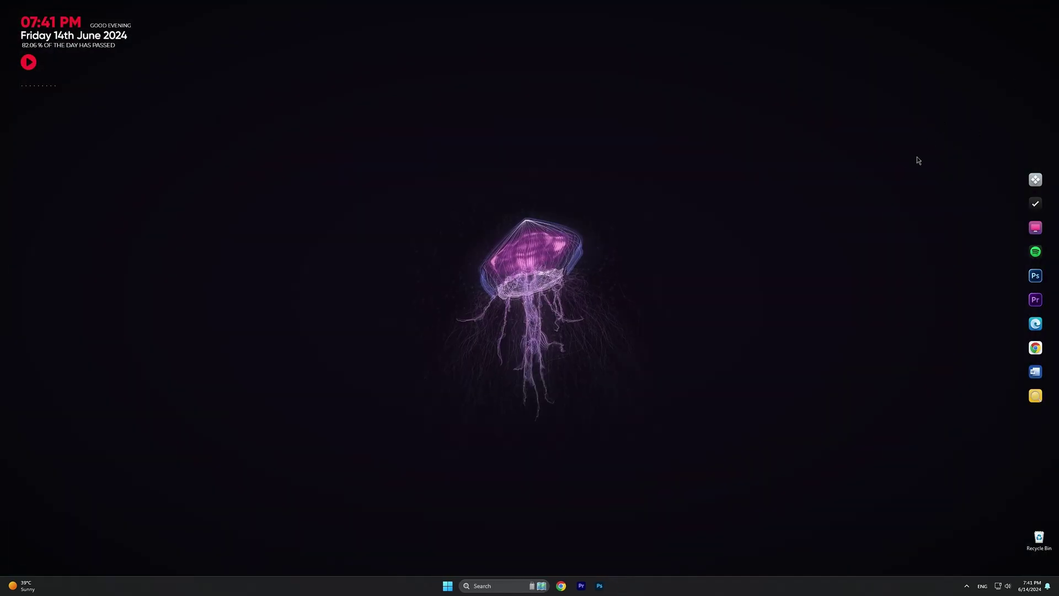
{"action": "right_click", "coordinate": [581, 165]}
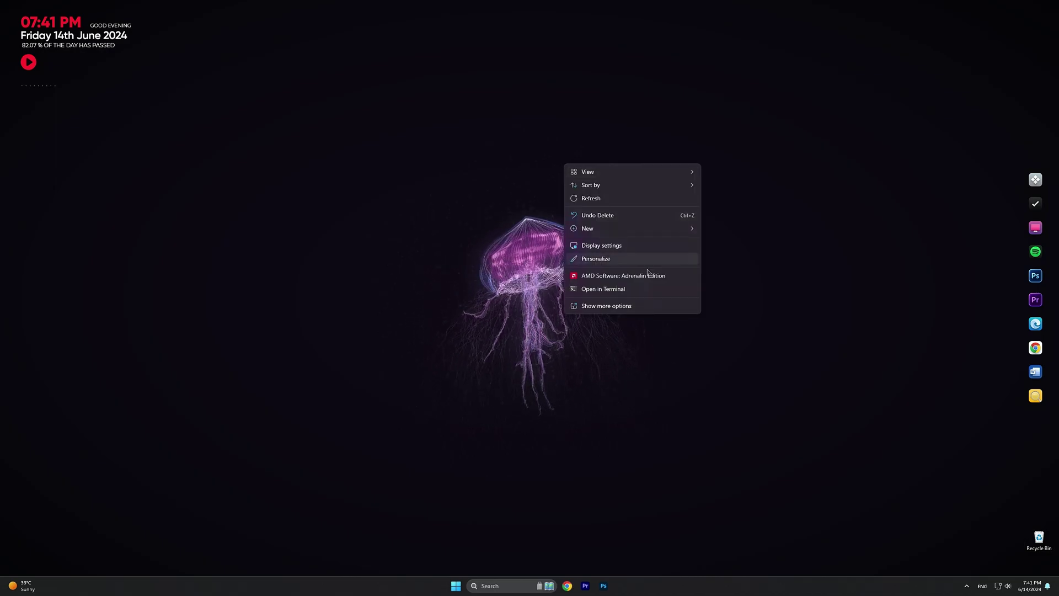
{"action": "left_click", "coordinate": [618, 275]}
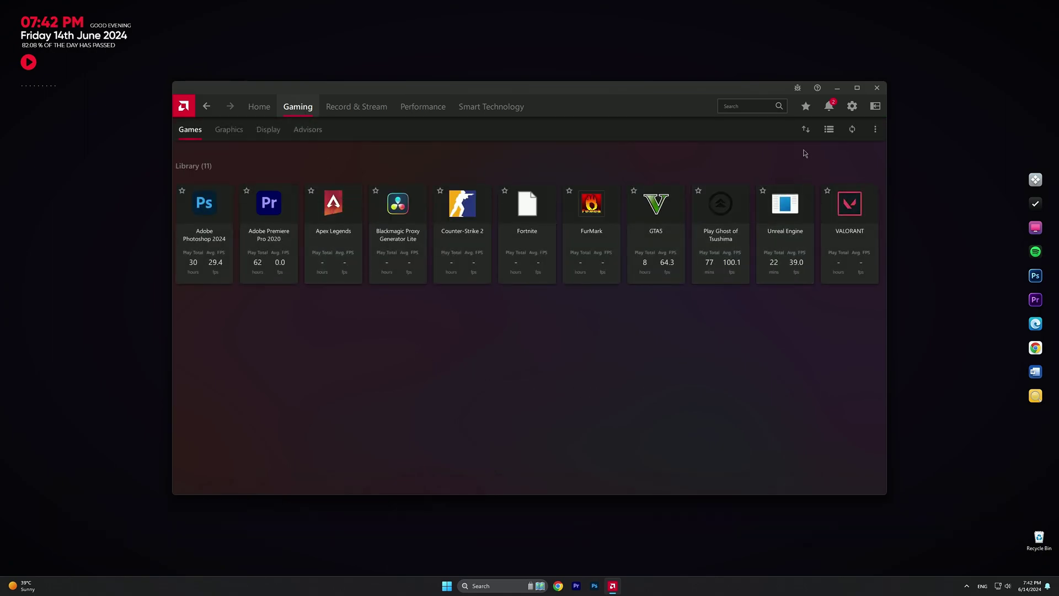
Step: Add the Bodycam application from C:\GAMES\Bodycam to the AMD Software games library
{"action": "left_click", "coordinate": [875, 129]}
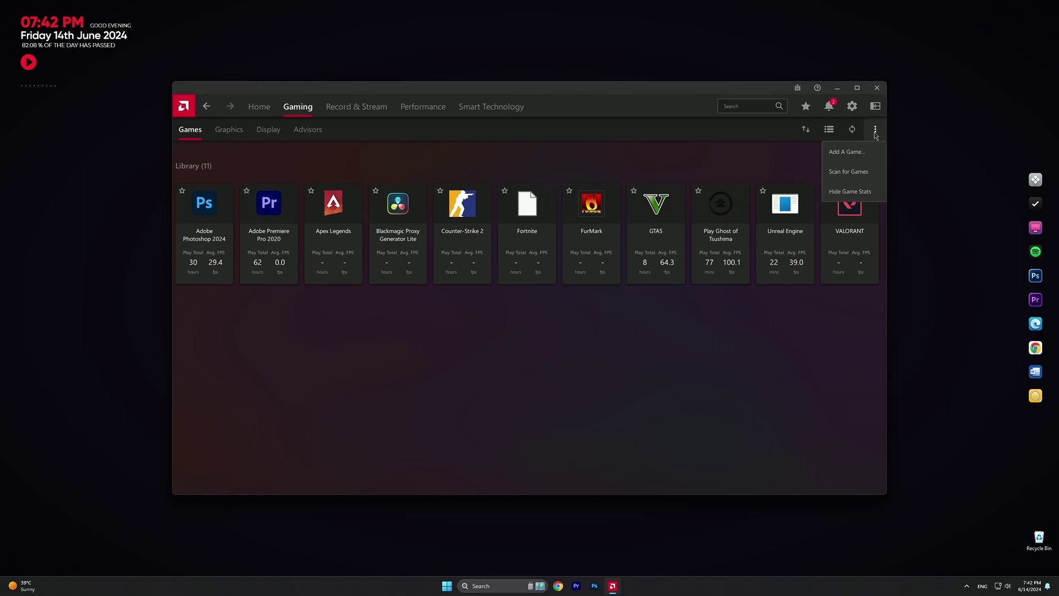
{"action": "left_click", "coordinate": [858, 159]}
{"action": "left_click", "coordinate": [310, 107]}
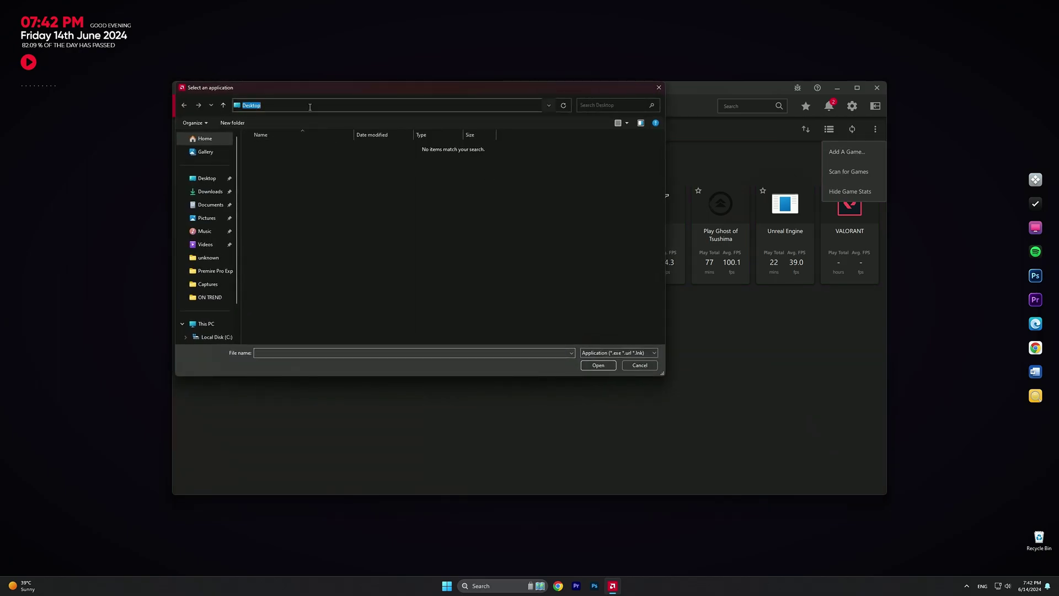
{"action": "type", "text": "C:\\GAMES\\Bodycam"}
{"action": "left_click", "coordinate": [564, 106]}
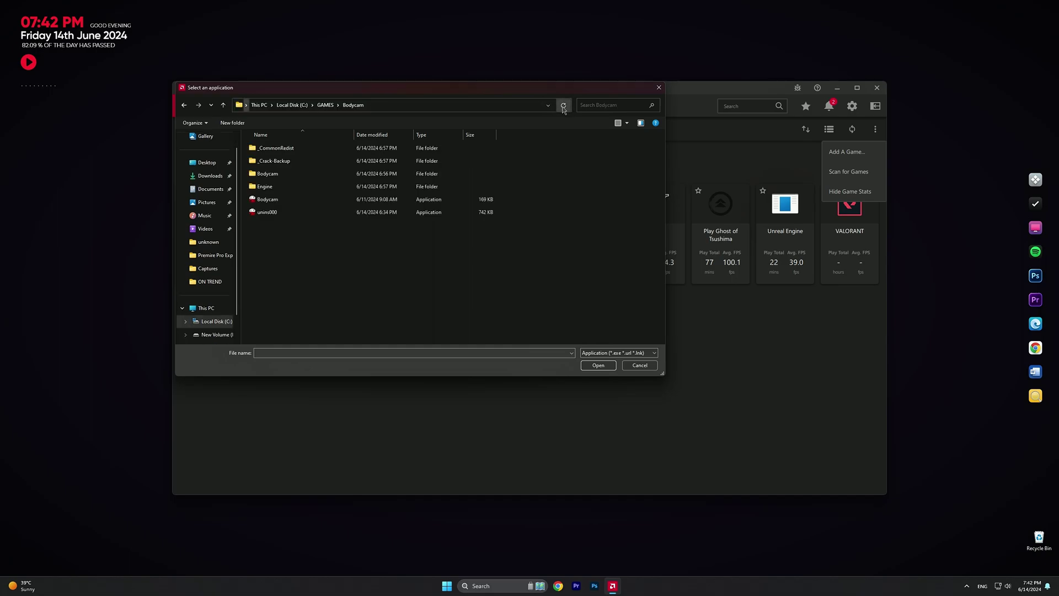
{"action": "left_click", "coordinate": [353, 199]}
{"action": "left_click", "coordinate": [598, 366]}
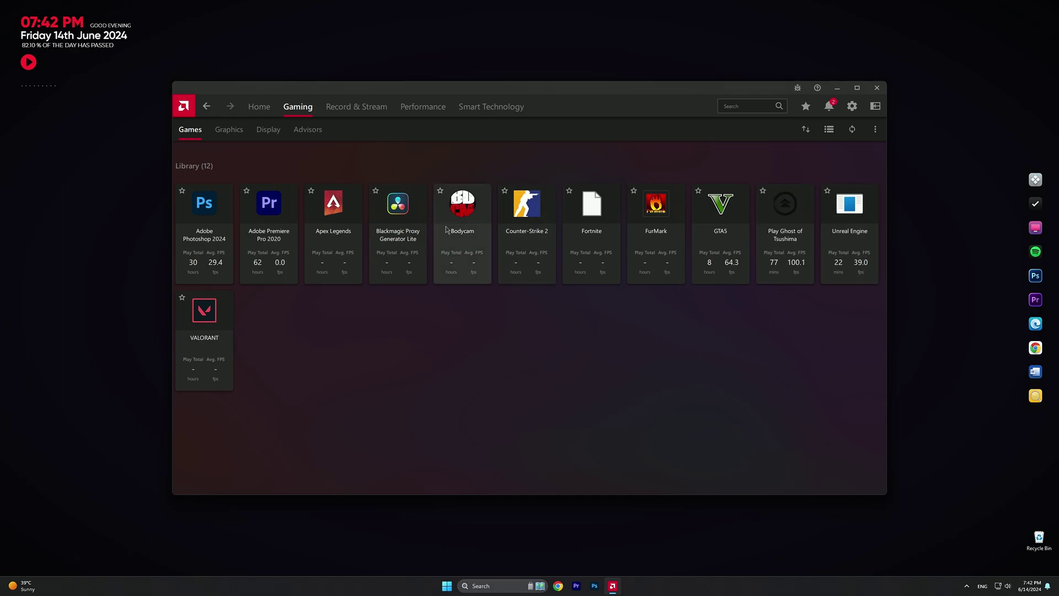
Step: Open Bodycam's game profile and expand its advanced graphics settings
{"action": "left_click", "coordinate": [462, 247]}
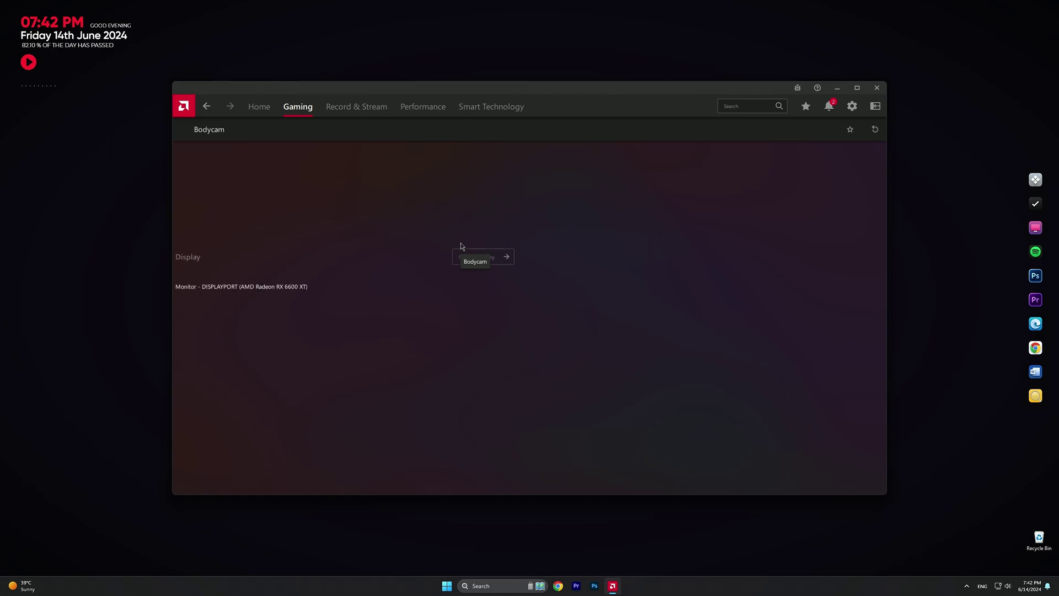
{"action": "scroll", "coordinate": [333, 251], "scroll_direction": "down", "scroll_amount": 1}
{"action": "scroll", "coordinate": [333, 251], "scroll_direction": "down", "scroll_amount": 2}
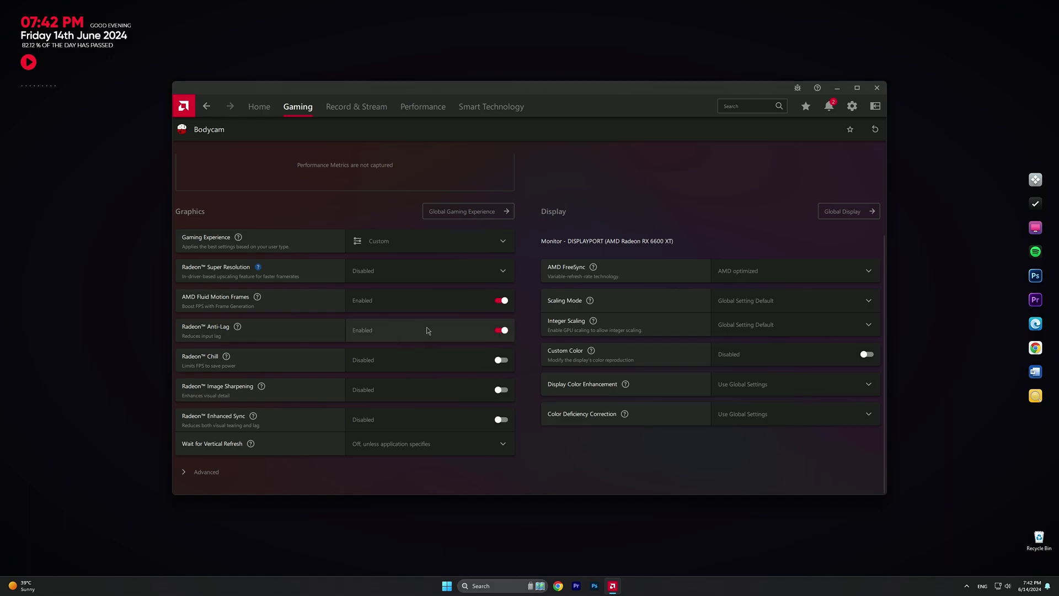
{"action": "left_click", "coordinate": [203, 475]}
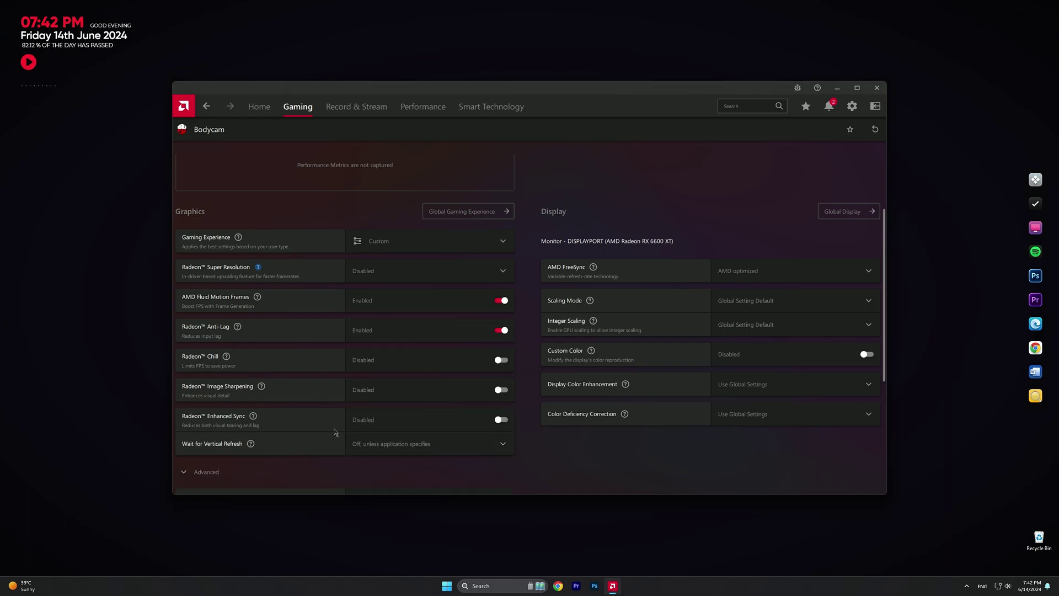
{"action": "scroll", "coordinate": [376, 408], "scroll_direction": "down", "scroll_amount": 5}
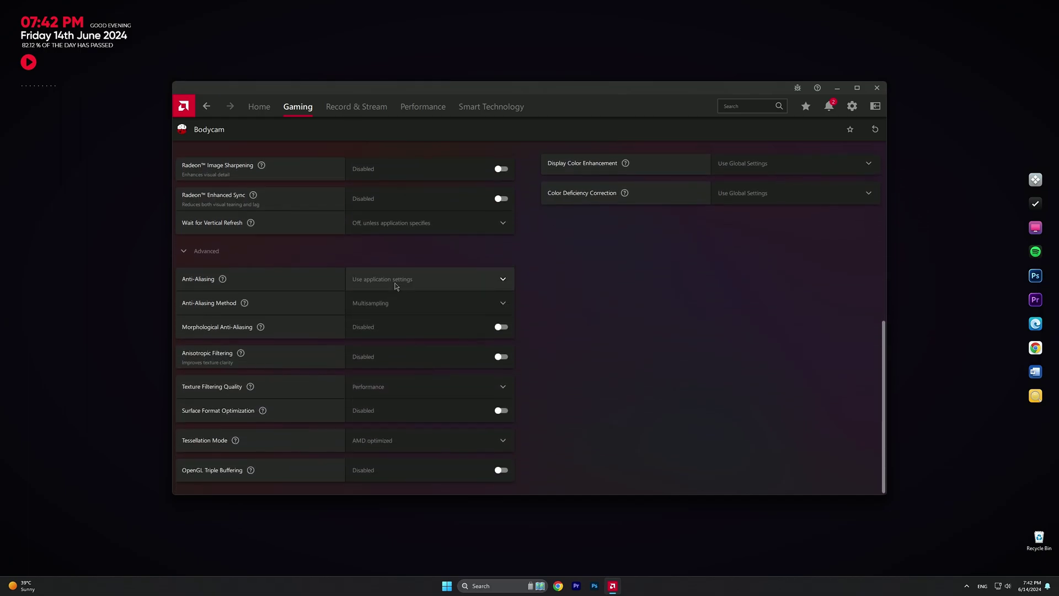
Step: Set Bodycam's Anti-Aliasing to Use application settings and its Anti-Aliasing Method to Multisampling
{"action": "left_click", "coordinate": [395, 280]}
{"action": "left_click", "coordinate": [384, 304]}
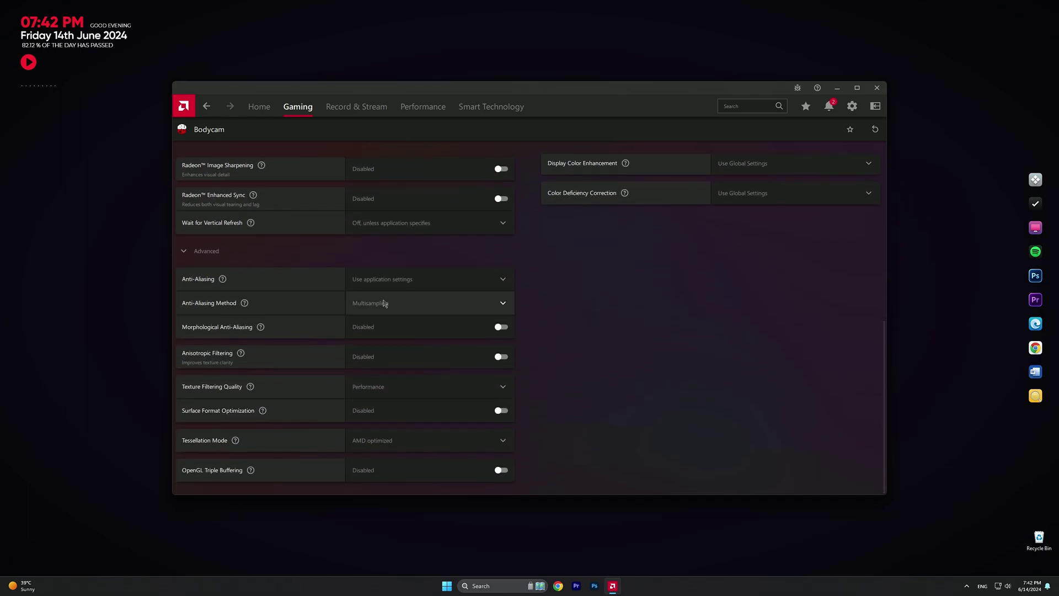
{"action": "left_click", "coordinate": [410, 305]}
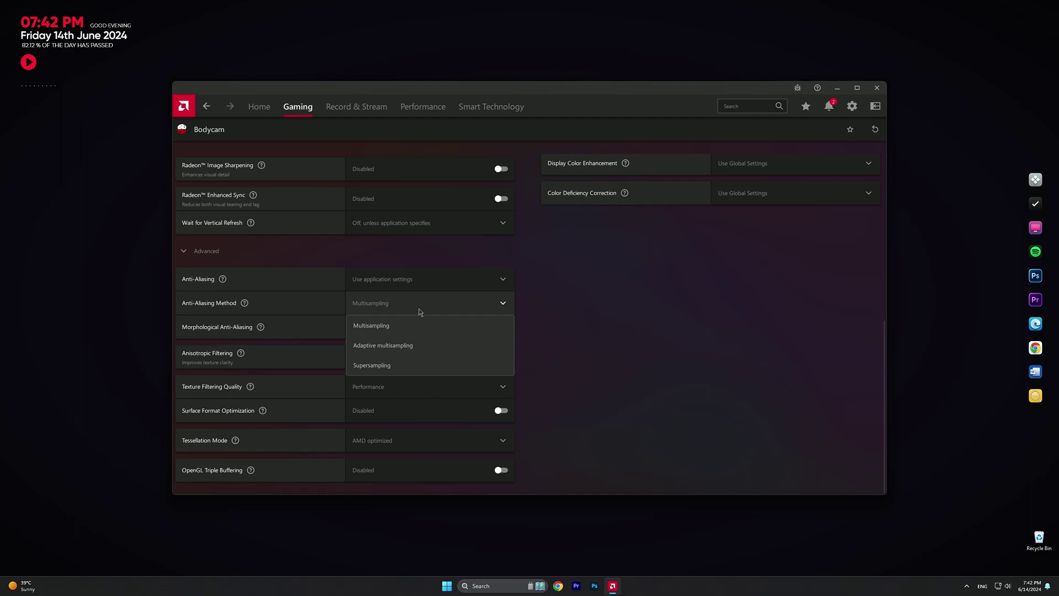
{"action": "left_click", "coordinate": [371, 325]}
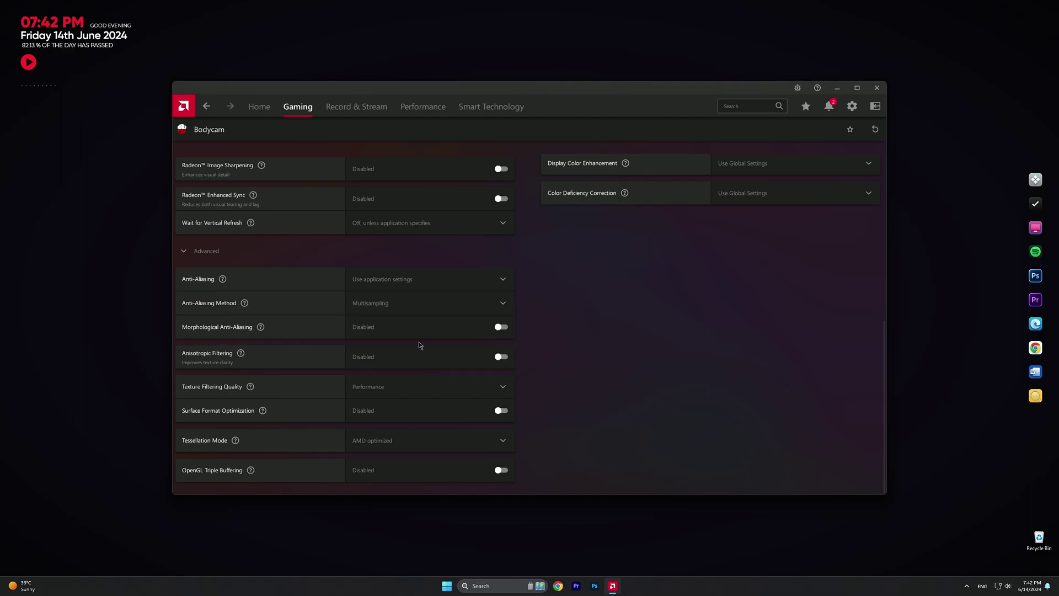
Step: Enable Anisotropic Filtering, set Texture Filtering Quality to Performance, and toggle Surface Format Optimization on for Bodycam
{"action": "left_click", "coordinate": [492, 359]}
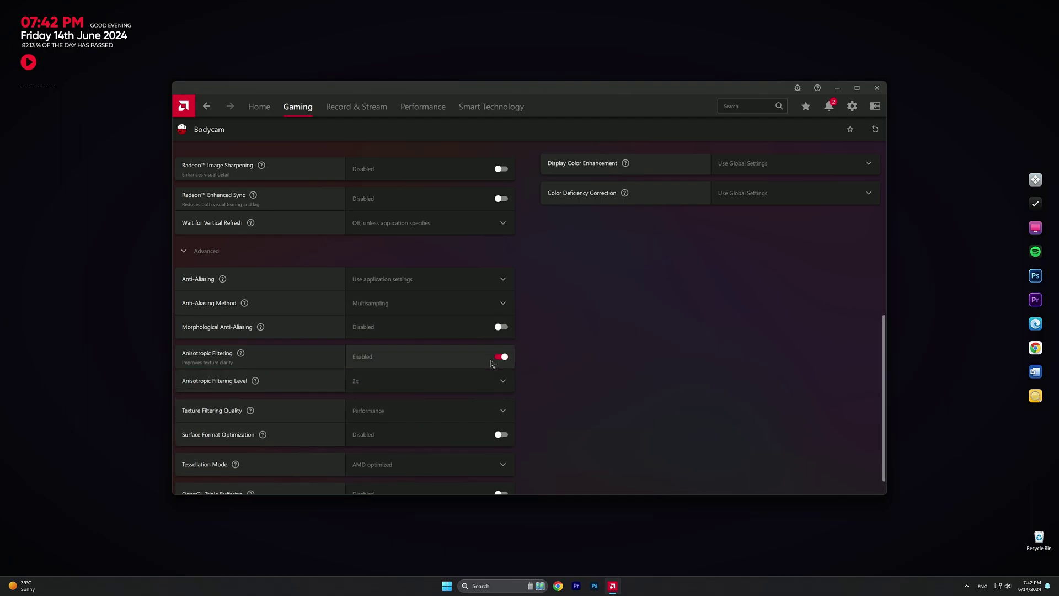
{"action": "scroll", "coordinate": [418, 385], "scroll_direction": "down", "scroll_amount": 1}
{"action": "scroll", "coordinate": [419, 385], "scroll_direction": "down", "scroll_amount": 1}
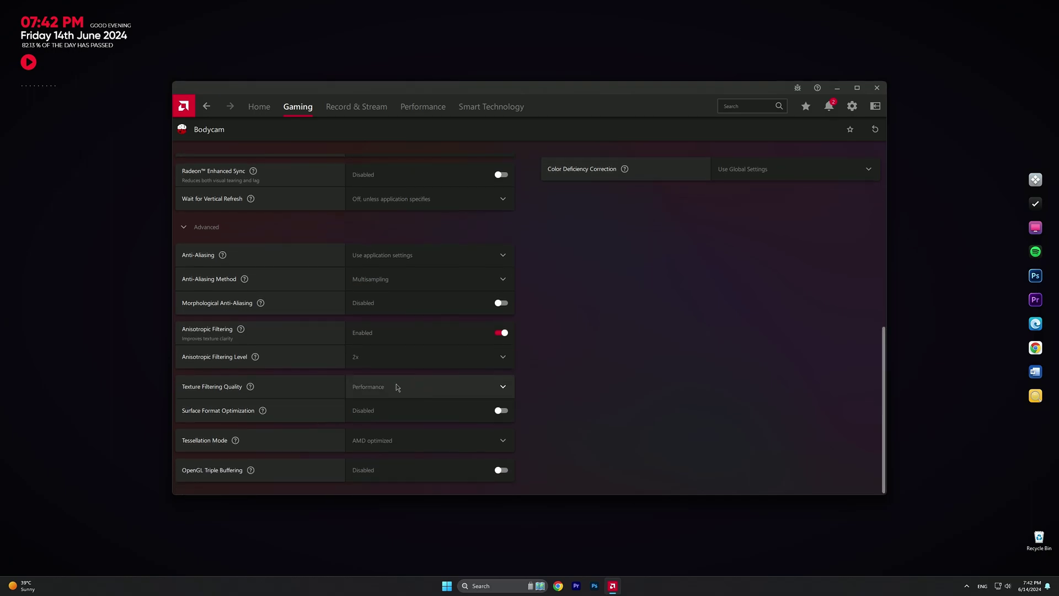
{"action": "left_click", "coordinate": [395, 386]}
{"action": "left_click", "coordinate": [375, 449]}
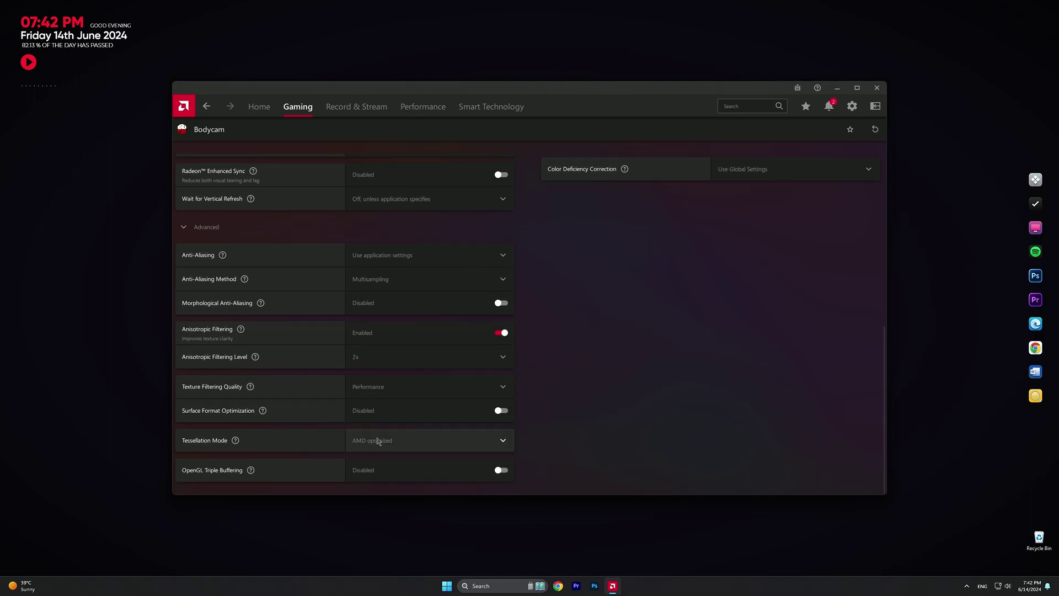
{"action": "left_click", "coordinate": [501, 411]}
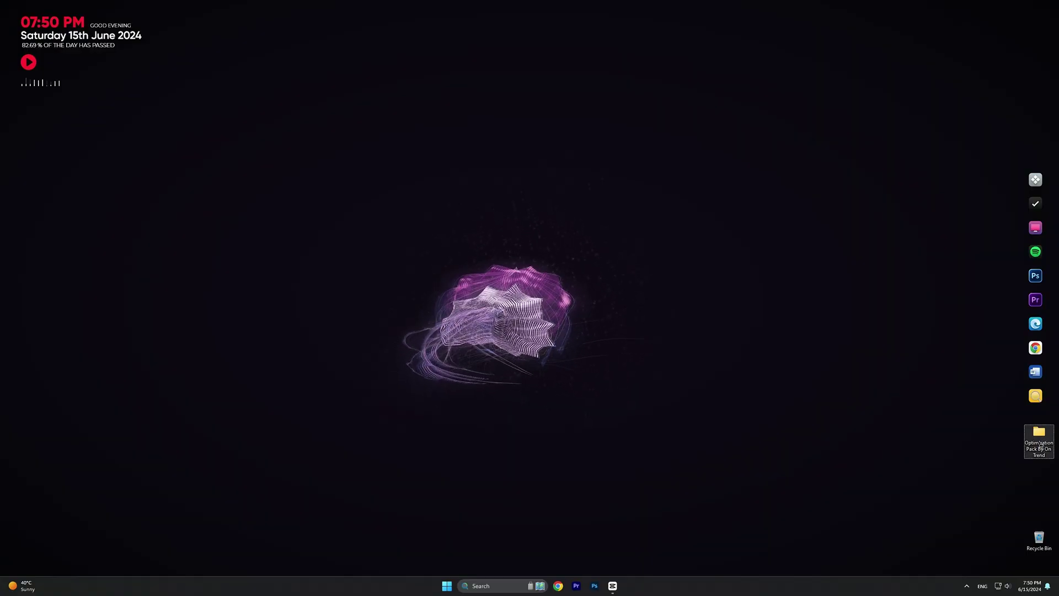
Step: Move the Optimization Pack By On Trend folder into the open area of the desktop and open it
{"action": "left_click_drag", "start_coordinate": [870, 274], "coordinate": [793, 240]}
{"action": "left_click_drag", "start_coordinate": [811, 292], "coordinate": [817, 221]}
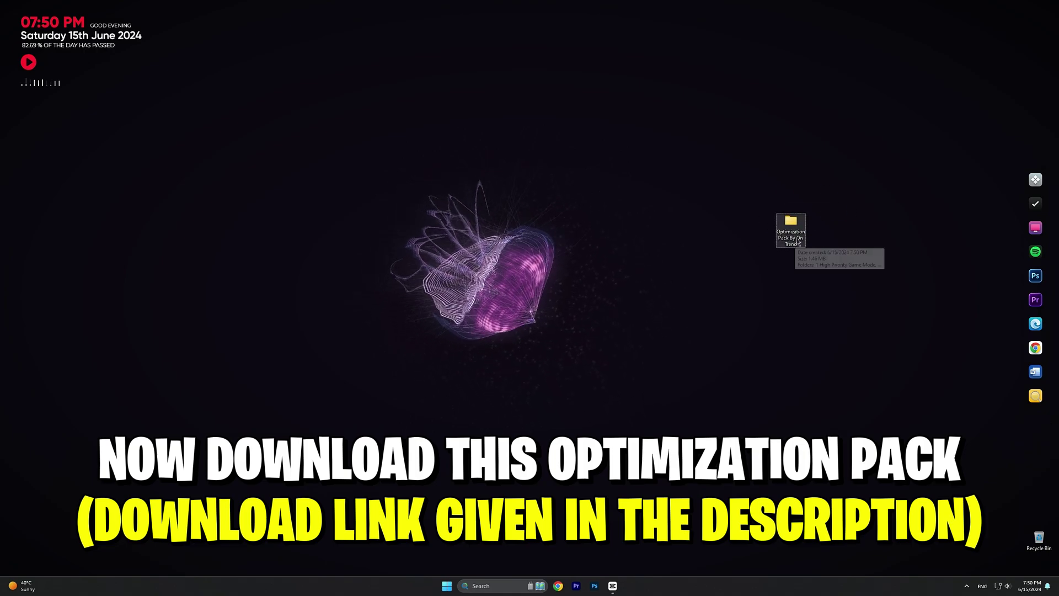
{"action": "double_click", "coordinate": [798, 236]}
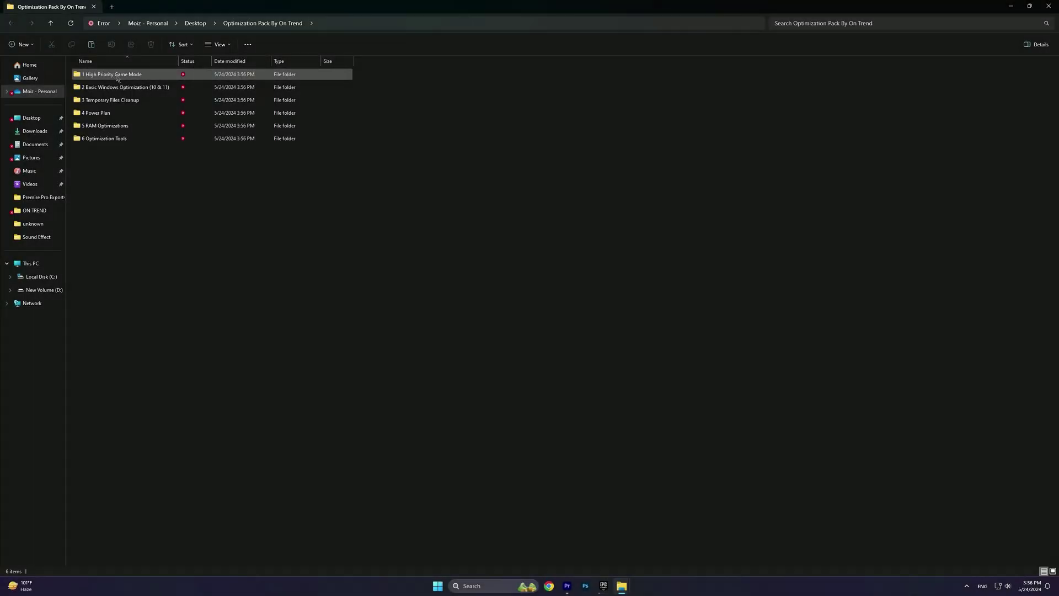
Step: Merge the High Priority registry file from the 1 High Priority Game Mode folder into the registry
{"action": "double_click", "coordinate": [111, 74]}
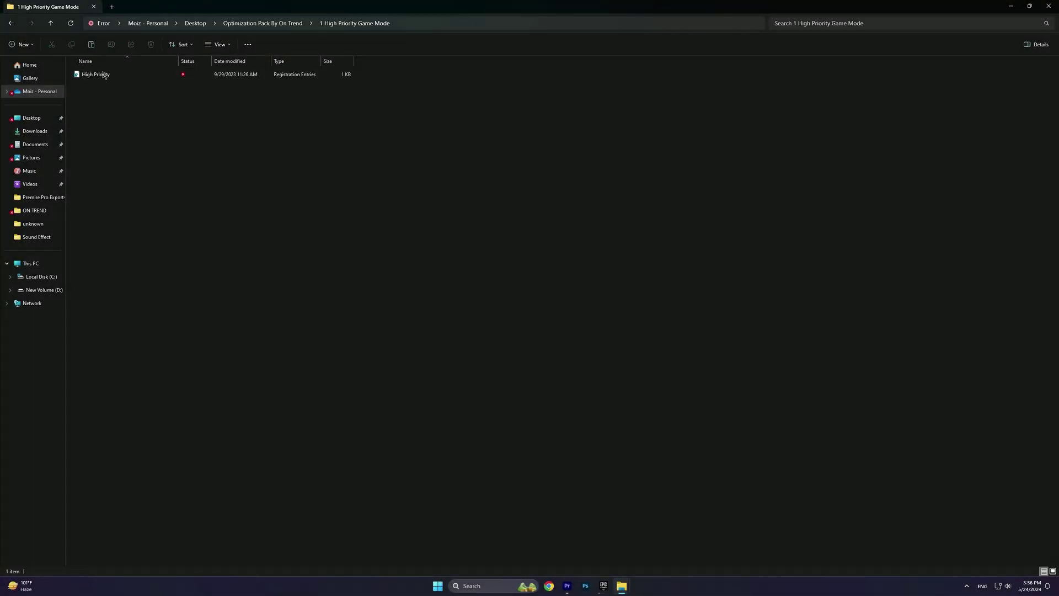
{"action": "double_click", "coordinate": [110, 75]}
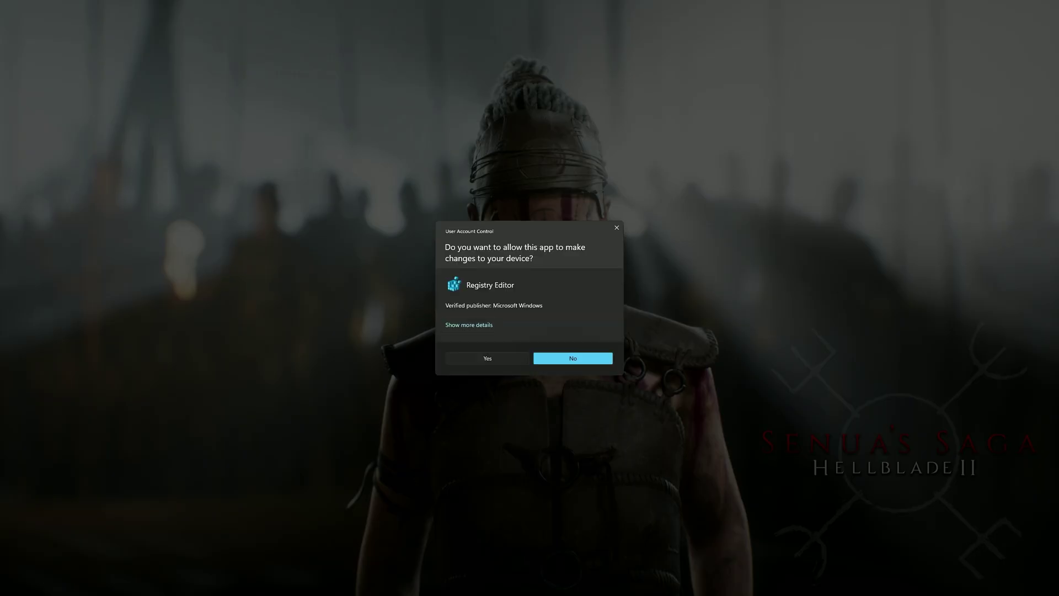
{"action": "left_click", "coordinate": [557, 358]}
{"action": "left_click", "coordinate": [588, 303]}
{"action": "left_click", "coordinate": [621, 299]}
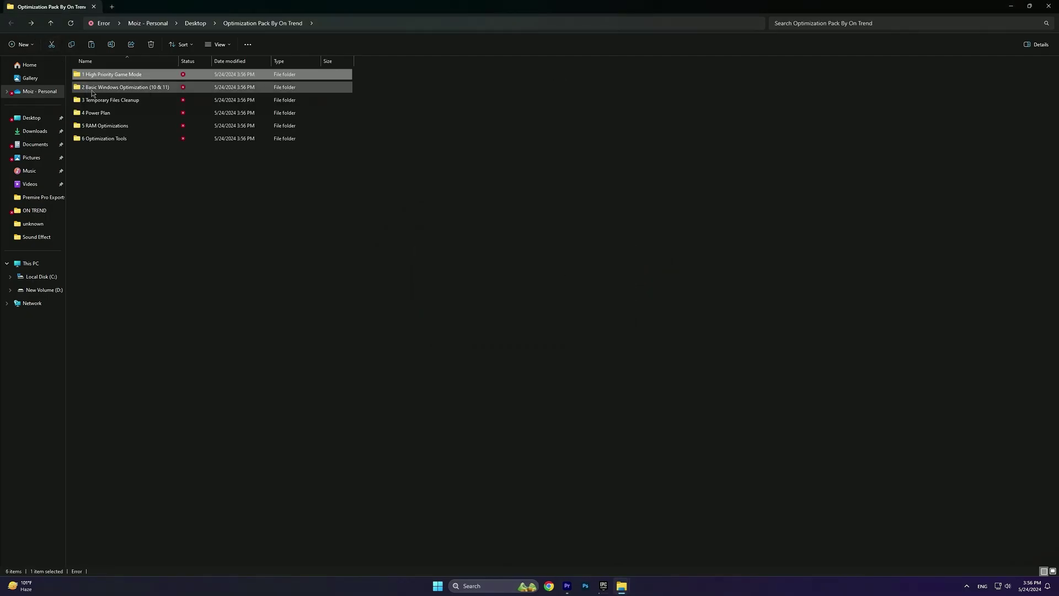
Step: Merge the Disable Background Apps registry file from the 2 Basic Windows Optimization (10 & 11) folder into the registry
{"action": "double_click", "coordinate": [91, 90]}
{"action": "left_click", "coordinate": [118, 90]}
{"action": "double_click", "coordinate": [117, 90]}
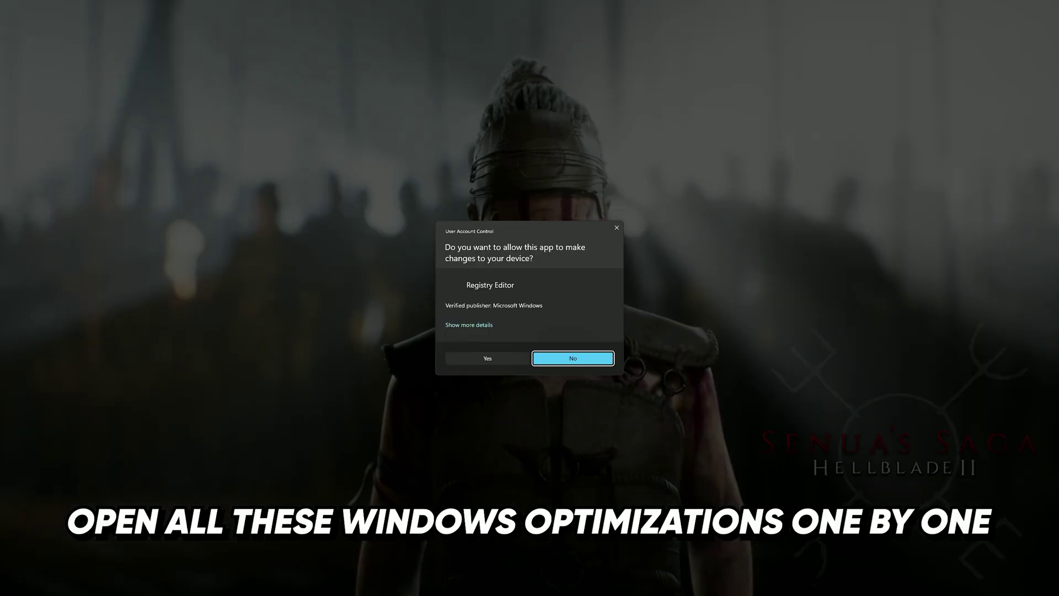
{"action": "left_click", "coordinate": [487, 358]}
{"action": "left_click", "coordinate": [600, 308]}
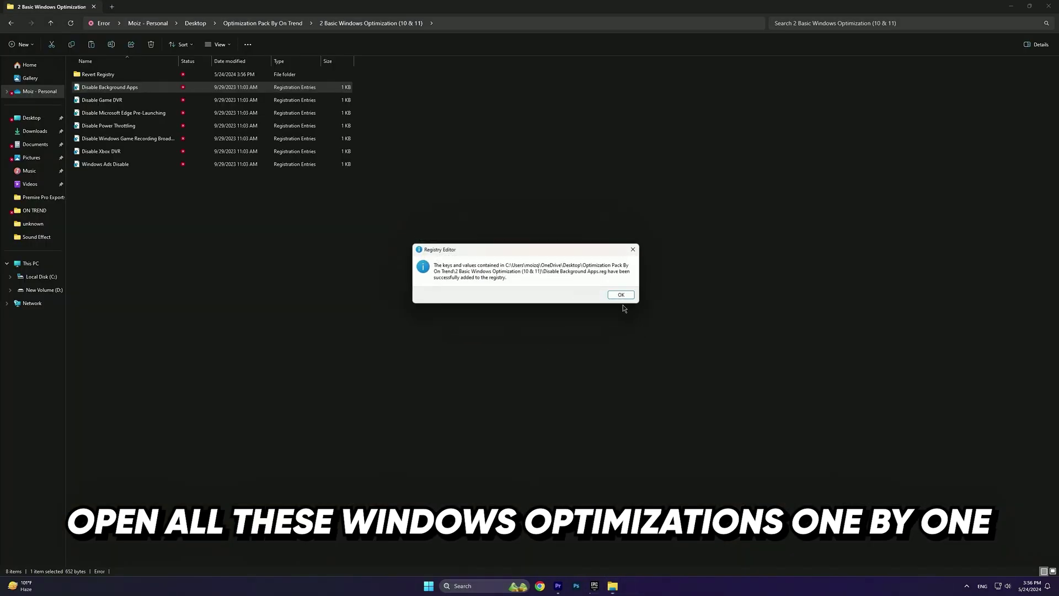
{"action": "left_click", "coordinate": [628, 297]}
Step: Merge the Disable Game DVR registry file into the registry, allowing Registry Editor to make changes
{"action": "double_click", "coordinate": [150, 101]}
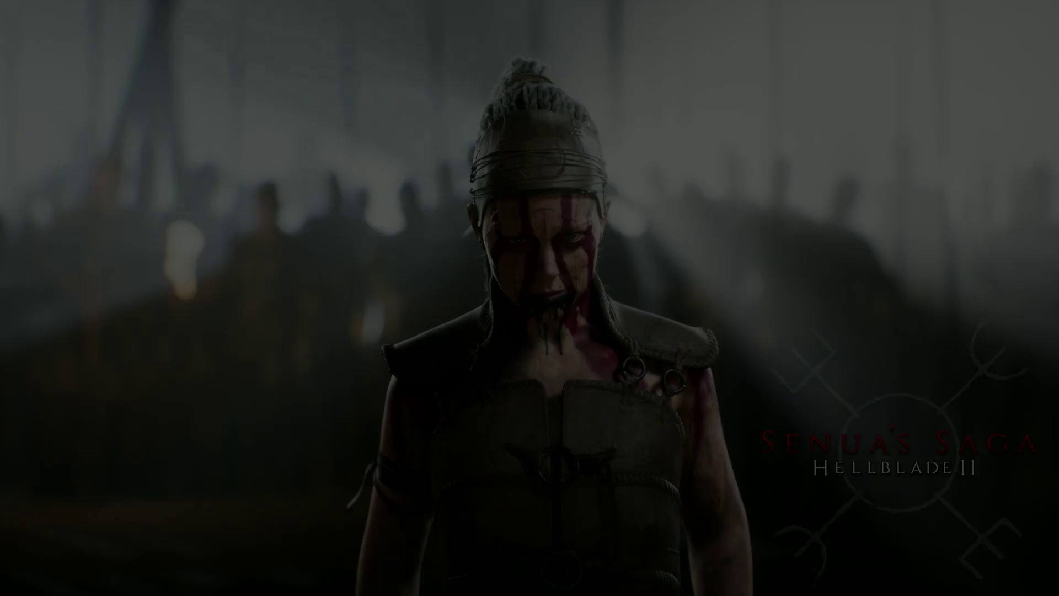
{"action": "left_click", "coordinate": [488, 360]}
{"action": "left_click", "coordinate": [592, 305]}
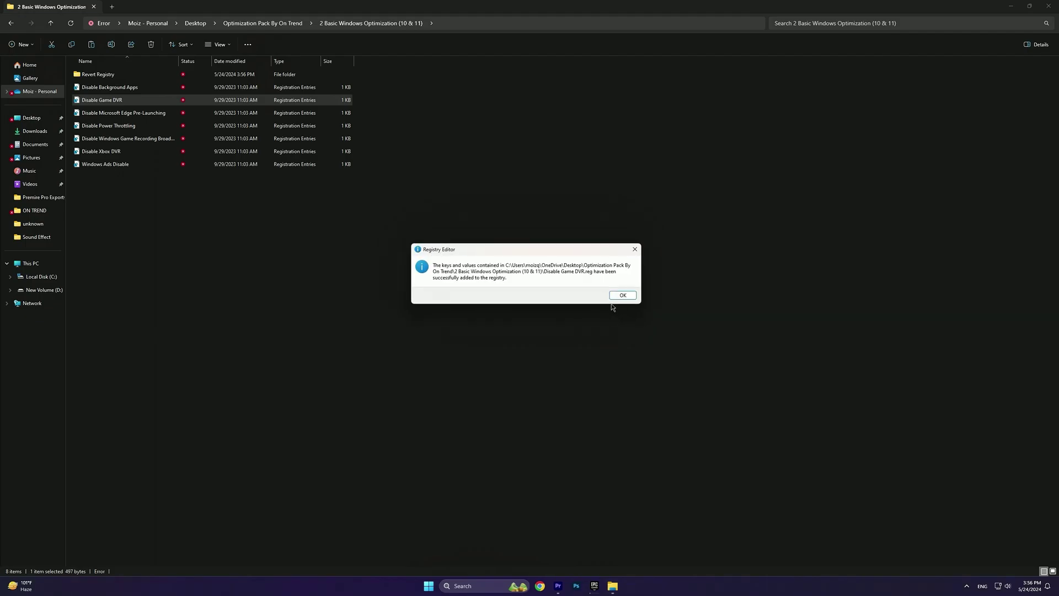
{"action": "left_click", "coordinate": [625, 296]}
Step: Merge the Disable Microsoft Edge Pre-Launching registry file into the registry, allowing Registry Editor to make changes
{"action": "left_click", "coordinate": [133, 114]}
{"action": "double_click", "coordinate": [132, 116]}
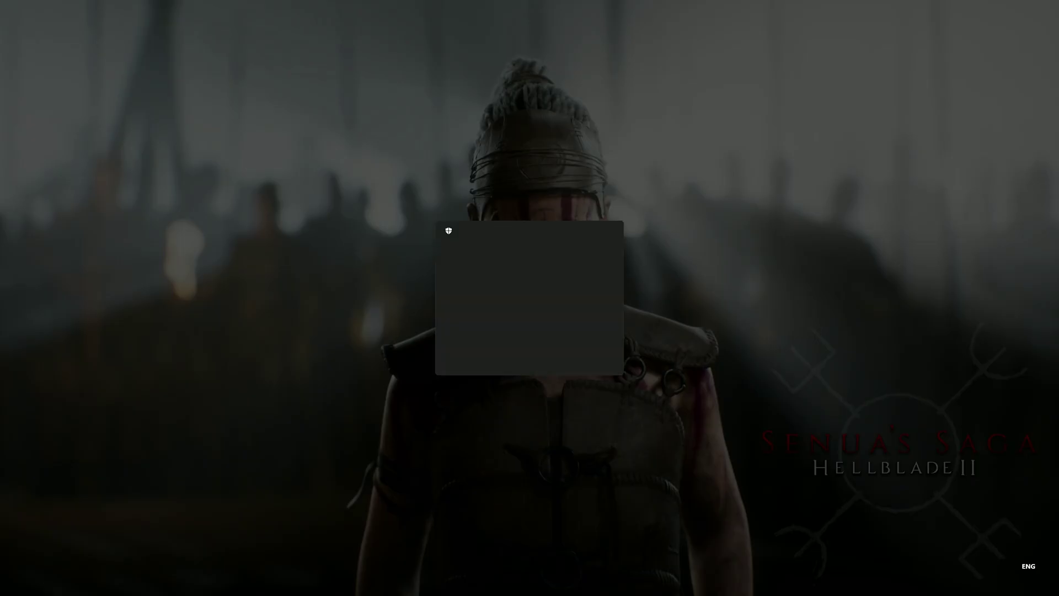
{"action": "left_click", "coordinate": [486, 358]}
{"action": "left_click", "coordinate": [586, 307]}
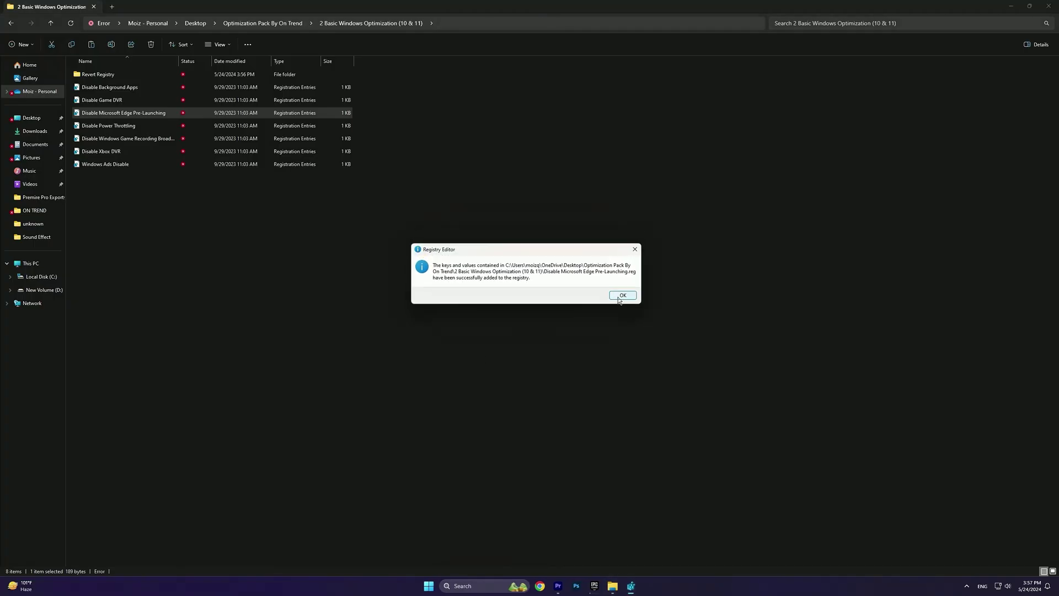
{"action": "left_click", "coordinate": [620, 294]}
Step: Merge the Disable Power Throttling registry file into the registry, allowing Registry Editor to make changes
{"action": "double_click", "coordinate": [229, 138]}
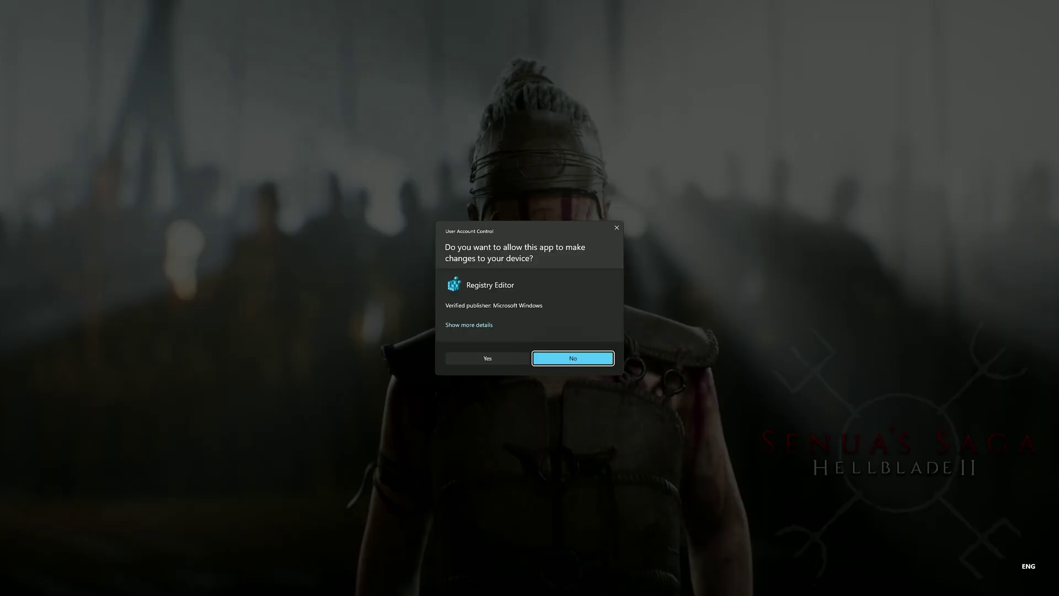
{"action": "left_click", "coordinate": [486, 357]}
{"action": "left_click", "coordinate": [586, 307]}
{"action": "left_click", "coordinate": [619, 299]}
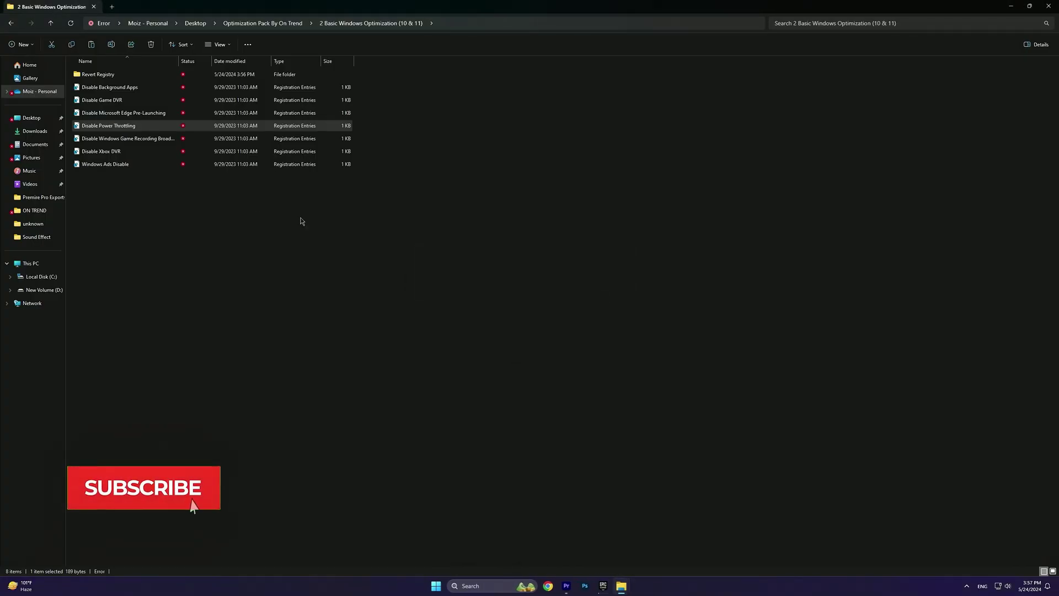
Step: Merge the Disable Windows Game Recording Broadcasting registry file into the registry, allowing Registry Editor to make changes
{"action": "double_click", "coordinate": [143, 138]}
{"action": "left_click", "coordinate": [485, 358]}
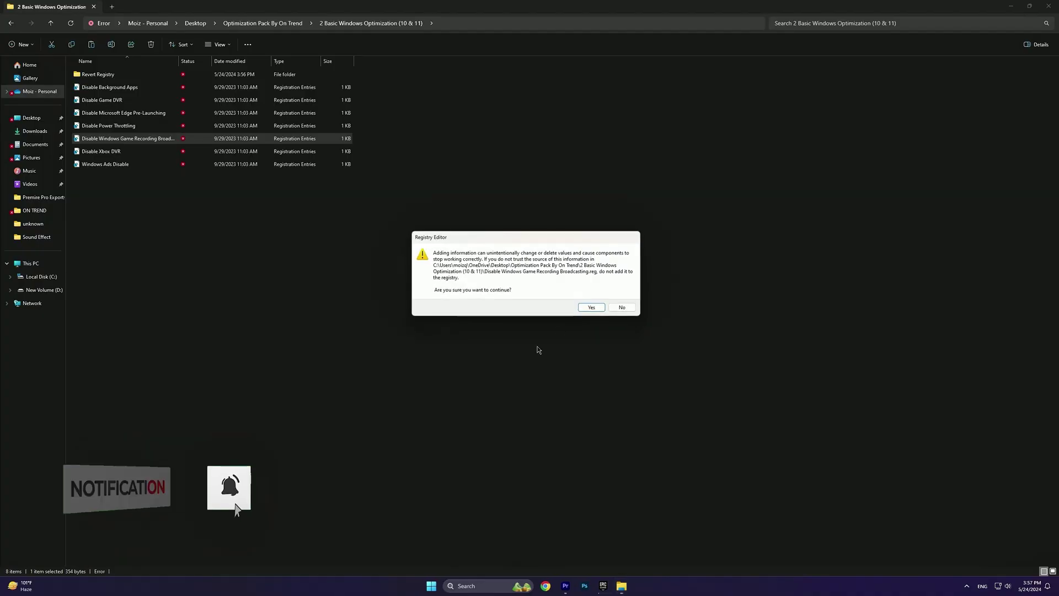
{"action": "left_click", "coordinate": [586, 307]}
{"action": "left_click", "coordinate": [618, 298]}
Step: Merge the Disable Xbox DVR registry file into the registry, allowing Registry Editor to make changes
{"action": "double_click", "coordinate": [138, 152]}
{"action": "left_click", "coordinate": [487, 358]}
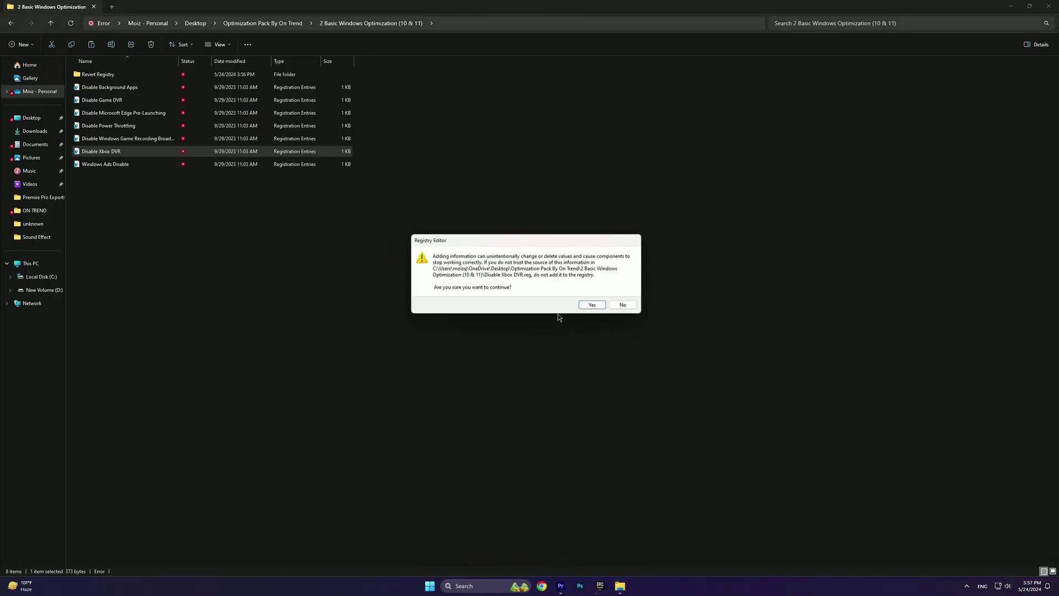
{"action": "left_click", "coordinate": [586, 305]}
{"action": "left_click", "coordinate": [618, 298]}
Step: Merge the Windows Ads Disable registry file into the registry, allowing Registry Editor to make changes
{"action": "double_click", "coordinate": [143, 165]}
{"action": "left_click", "coordinate": [487, 358]}
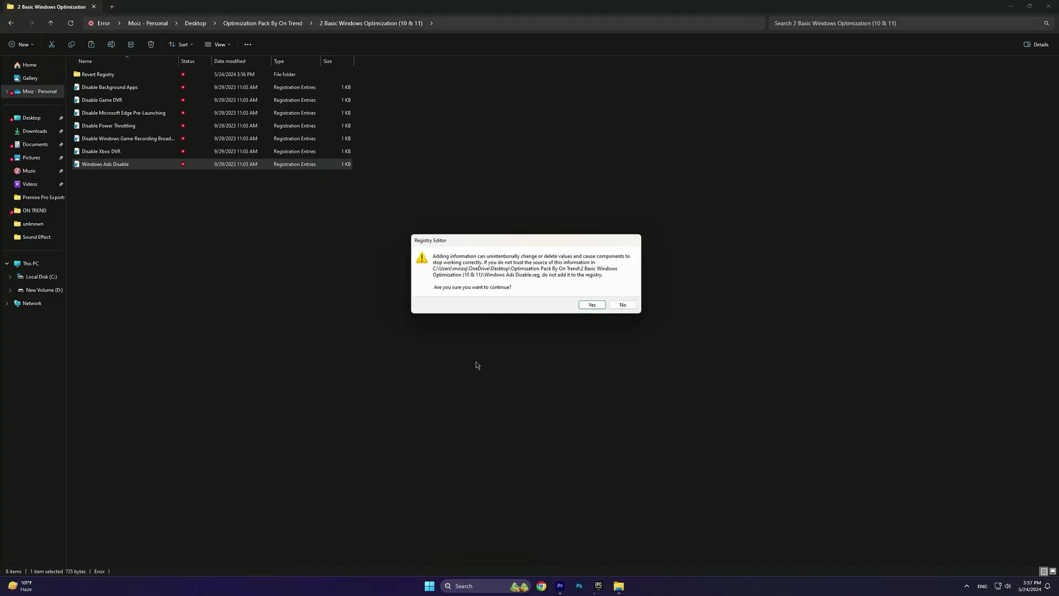
{"action": "left_click", "coordinate": [588, 305]}
{"action": "left_click", "coordinate": [618, 298]}
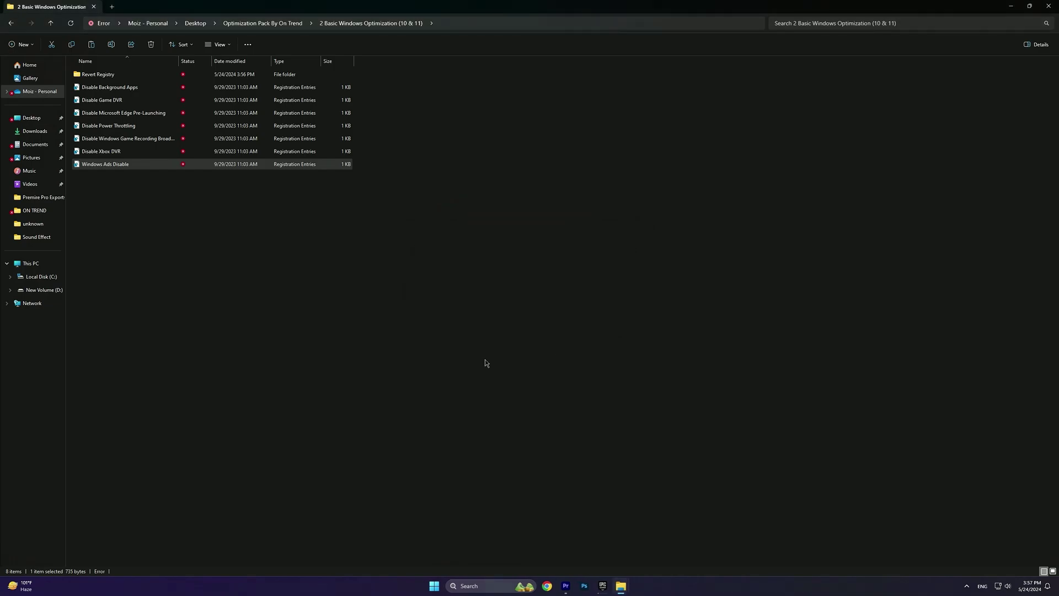
{"action": "left_click", "coordinate": [505, 360]}
Step: Run the Delete Update Cache script from the pack's 3 Temporary Files Cleanup folder and close its console window
{"action": "left_click", "coordinate": [10, 24]}
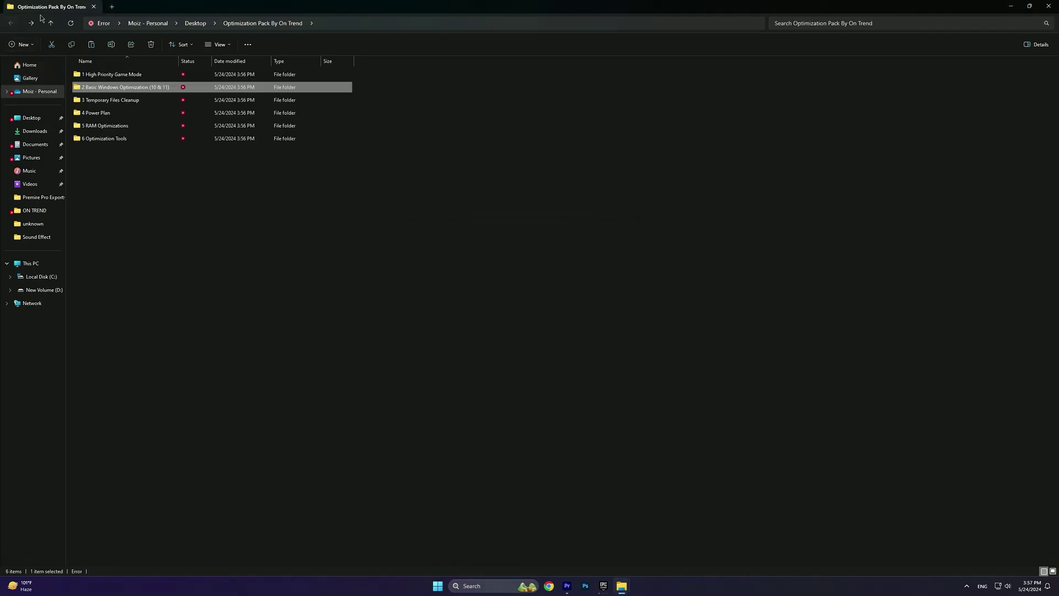
{"action": "double_click", "coordinate": [106, 101]}
{"action": "left_click", "coordinate": [107, 78]}
{"action": "double_click", "coordinate": [106, 77]}
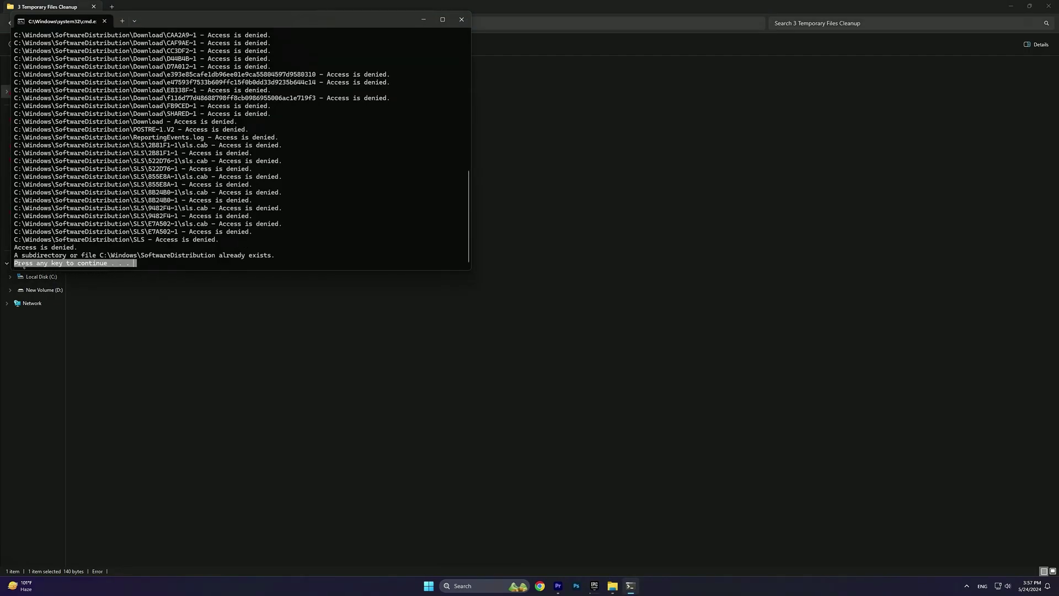
{"action": "left_click", "coordinate": [463, 21]}
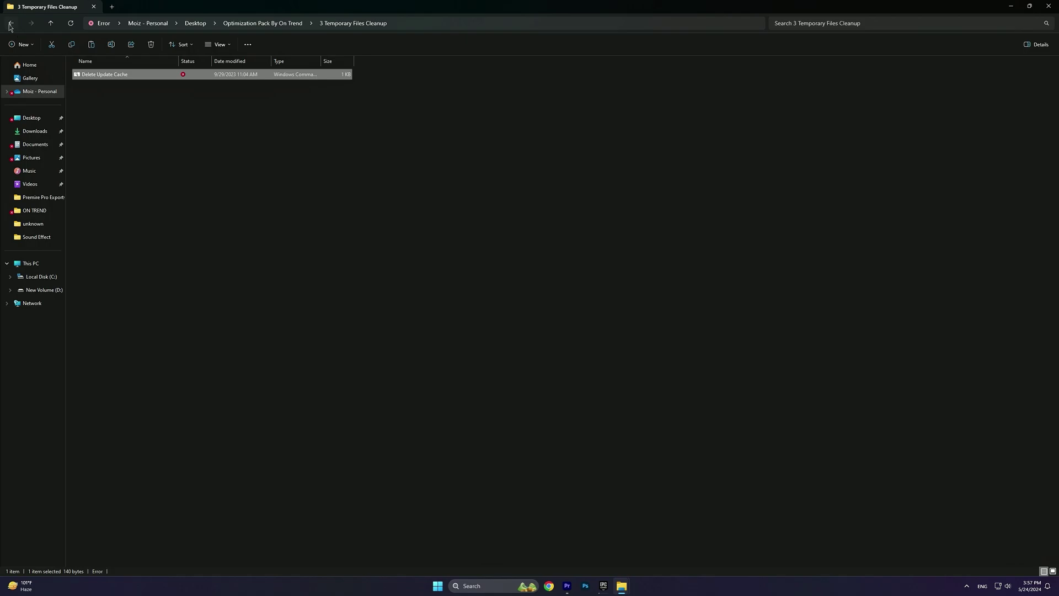
Step: Check the selected power plan using the Power Plans shortcut in the 4 Power Plan folder, and close Power Options
{"action": "left_click", "coordinate": [9, 23]}
{"action": "double_click", "coordinate": [104, 114]}
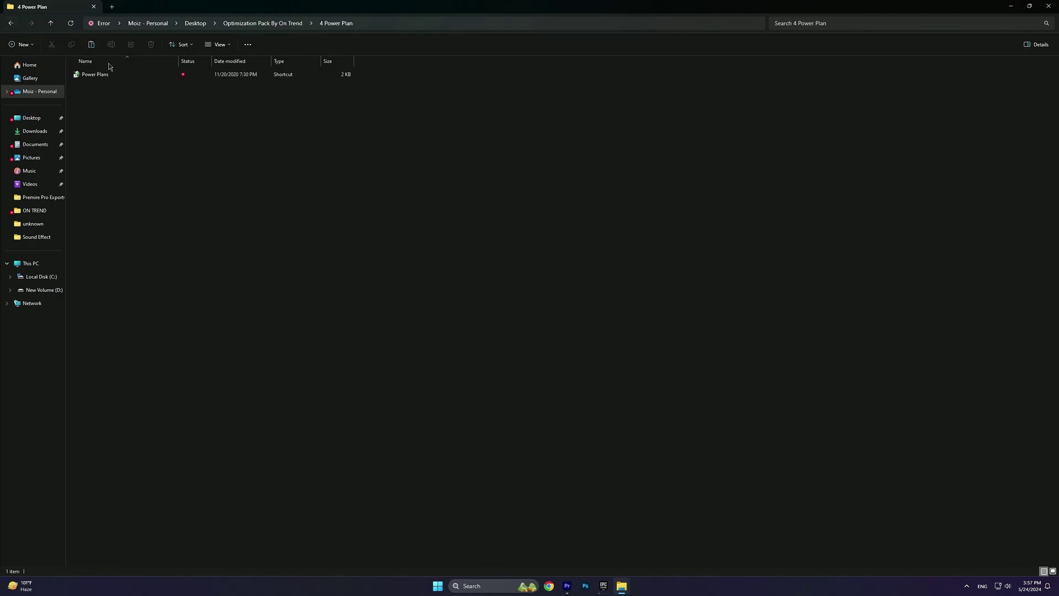
{"action": "double_click", "coordinate": [108, 74]}
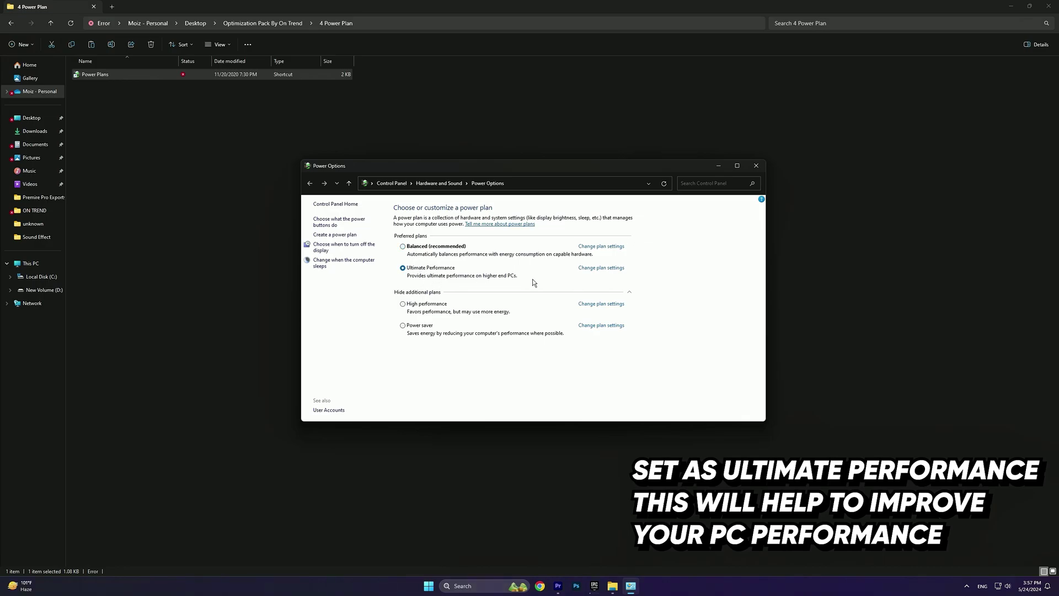
{"action": "left_click", "coordinate": [756, 166]}
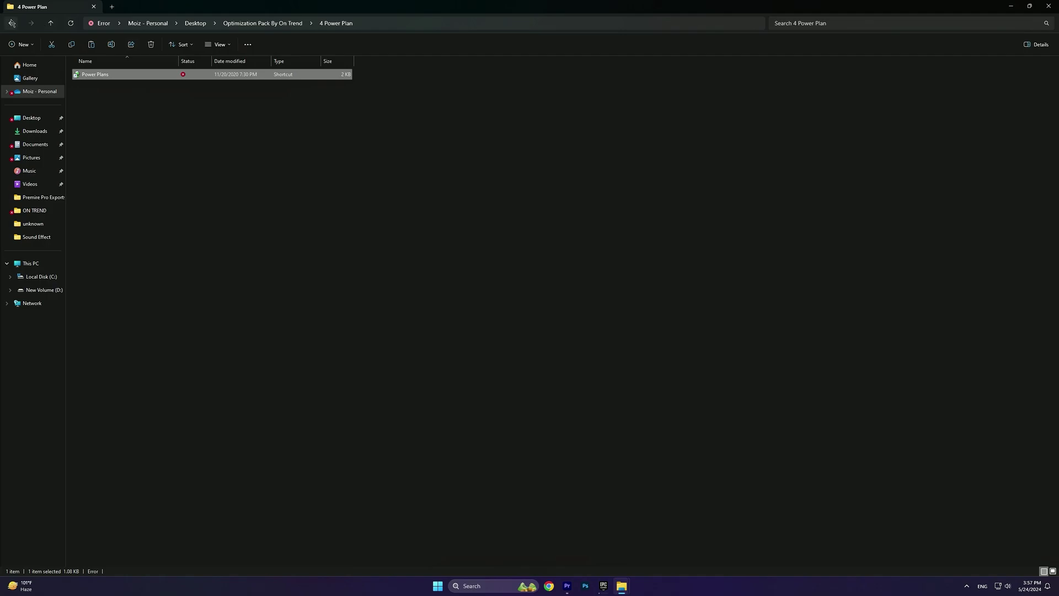
Step: Merge the 16GB Ram registry file from the 5 RAM Optimizations folder into the registry, allowing Registry Editor to make changes
{"action": "left_click", "coordinate": [12, 23]}
{"action": "double_click", "coordinate": [102, 129]}
{"action": "double_click", "coordinate": [94, 113]}
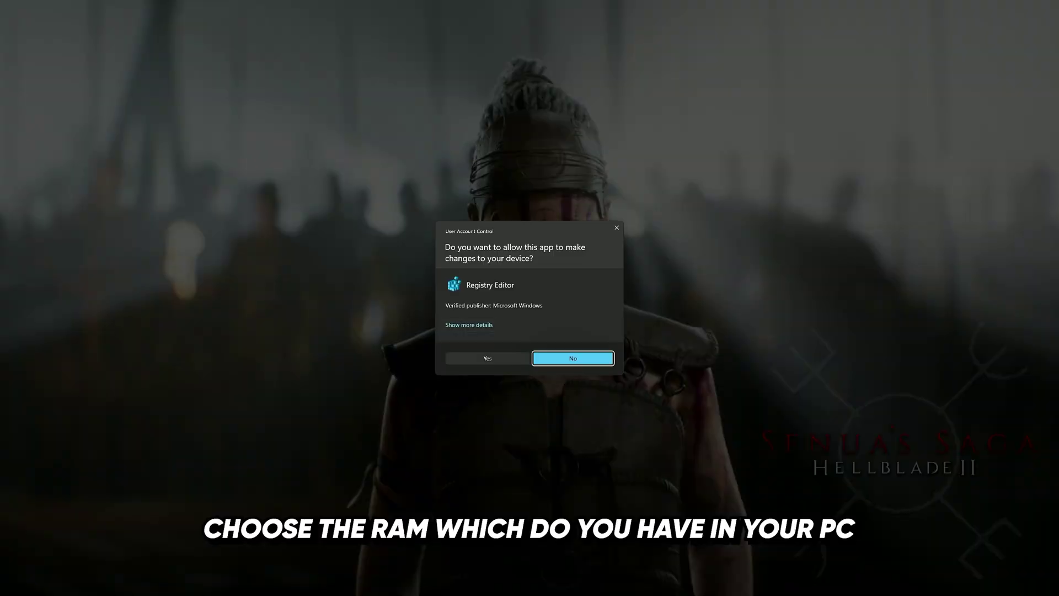
{"action": "left_click", "coordinate": [487, 358]}
{"action": "left_click", "coordinate": [591, 302]}
{"action": "left_click", "coordinate": [622, 293]}
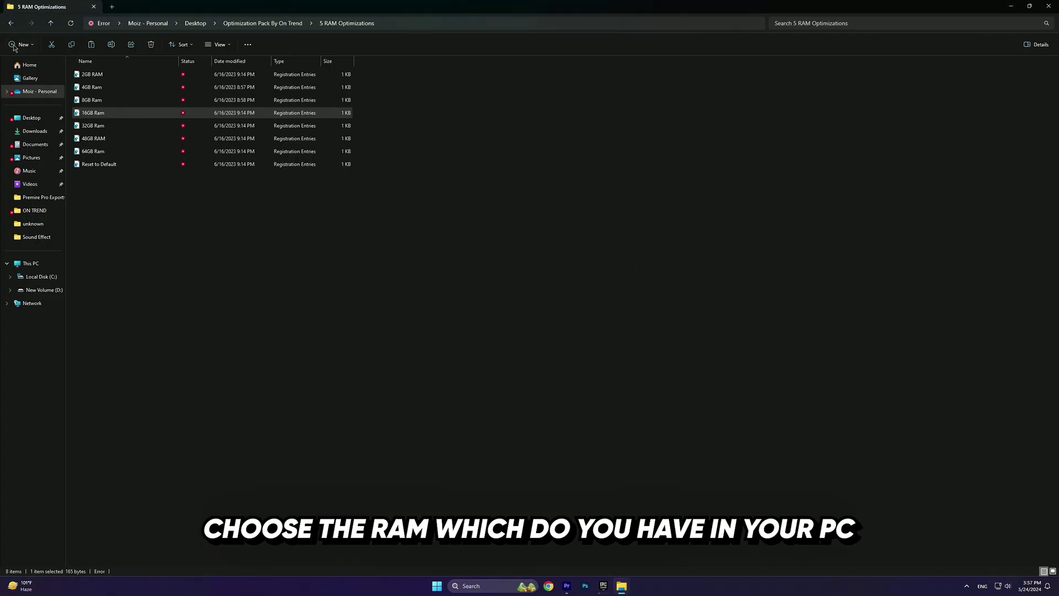
Step: Install Mem Reduct from the 9 MemReduct installer in the 6 Optimization Tools folder, keeping the default options, and launch it
{"action": "left_click", "coordinate": [11, 22]}
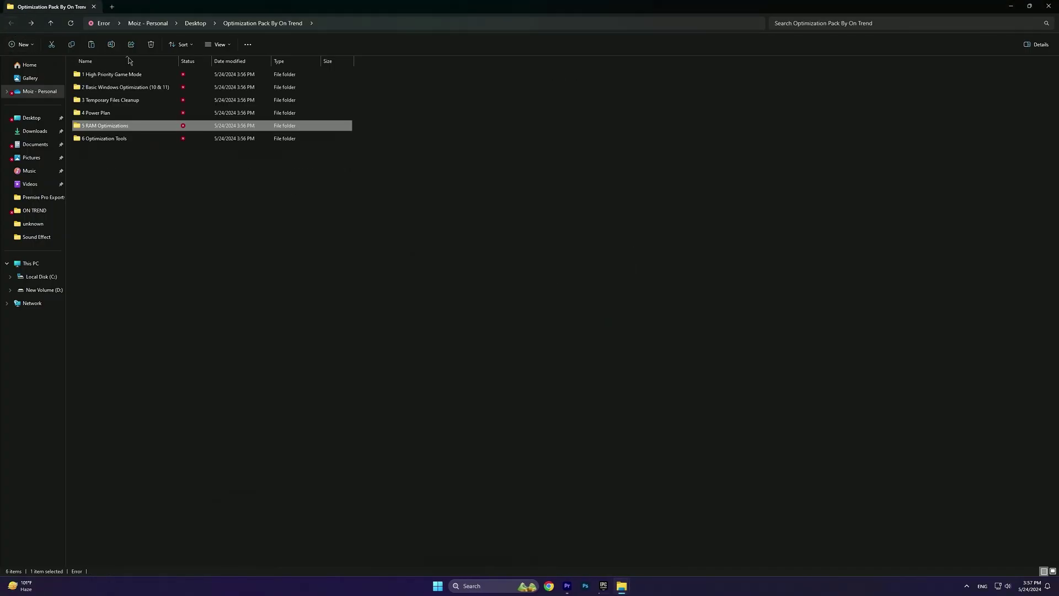
{"action": "double_click", "coordinate": [118, 139]}
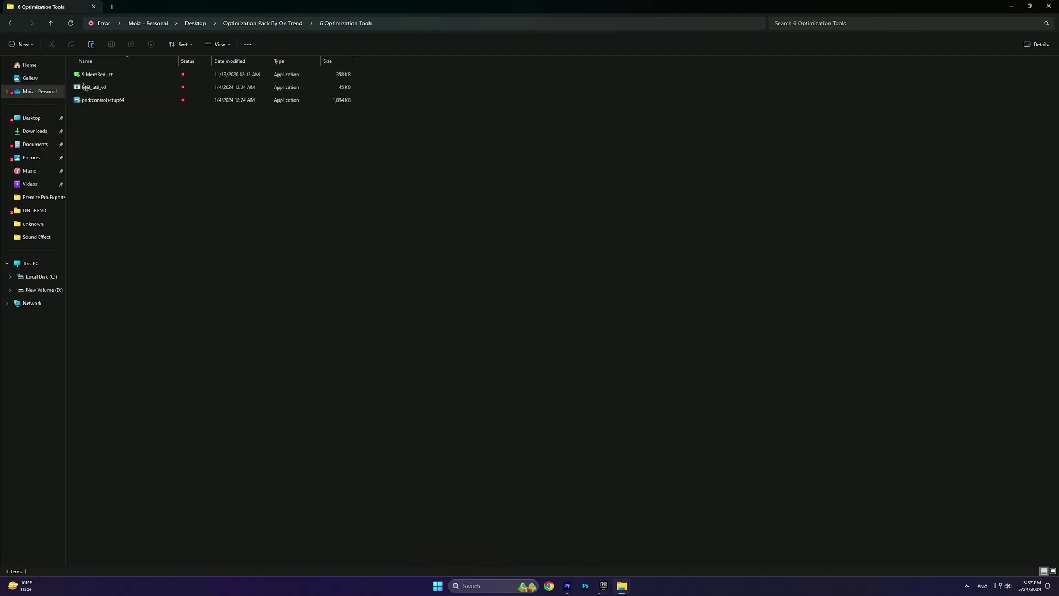
{"action": "double_click", "coordinate": [101, 75]}
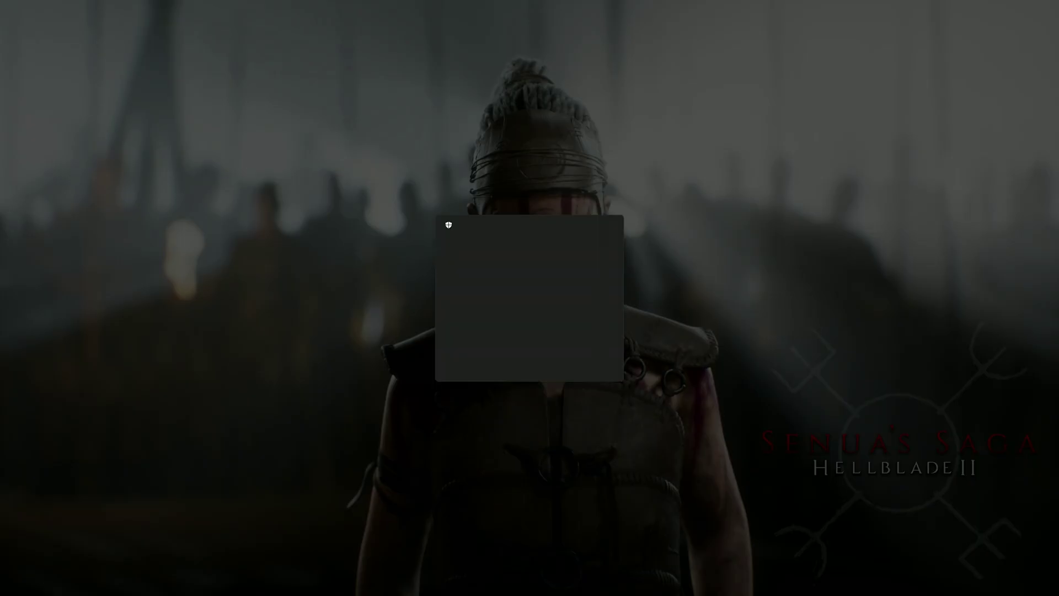
{"action": "left_click", "coordinate": [518, 369]}
{"action": "left_click", "coordinate": [574, 359]}
{"action": "left_click", "coordinate": [574, 358]}
{"action": "left_click", "coordinate": [575, 359]}
{"action": "left_click", "coordinate": [575, 359]}
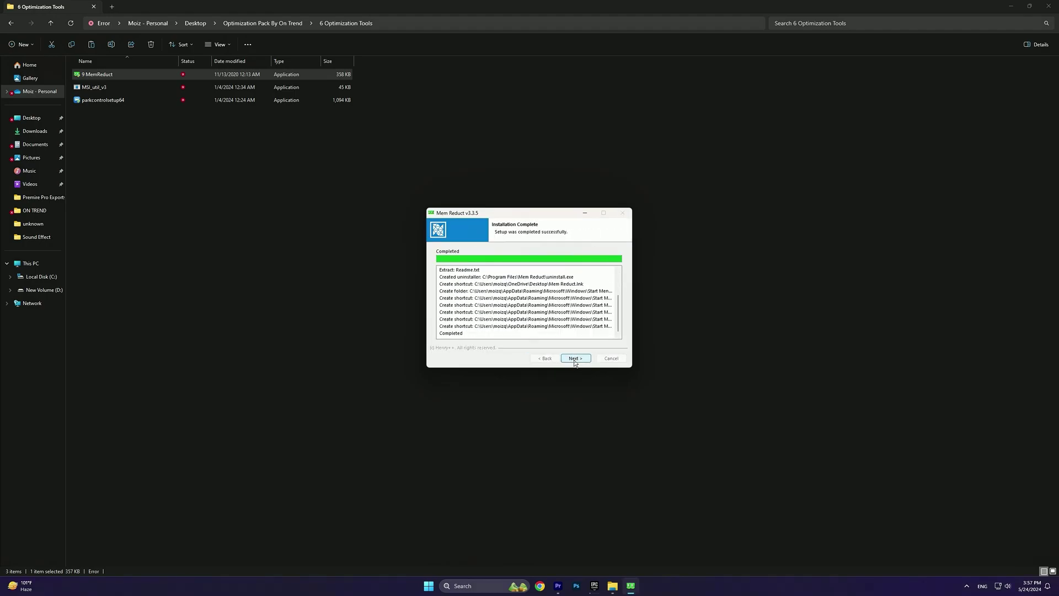
{"action": "left_click", "coordinate": [575, 358]}
{"action": "left_click", "coordinate": [575, 359]}
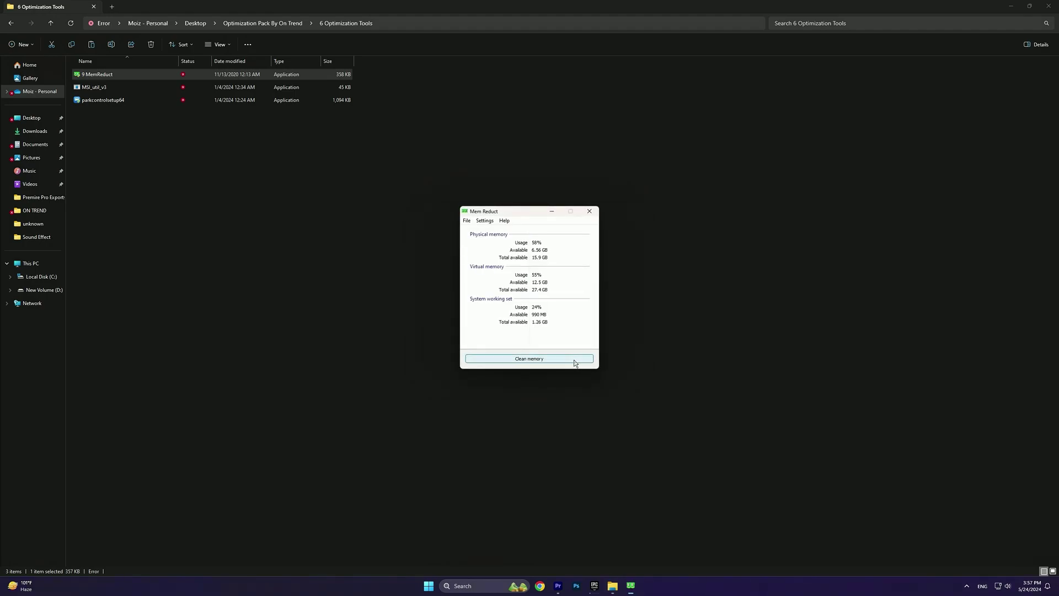
{"action": "left_click", "coordinate": [583, 310]}
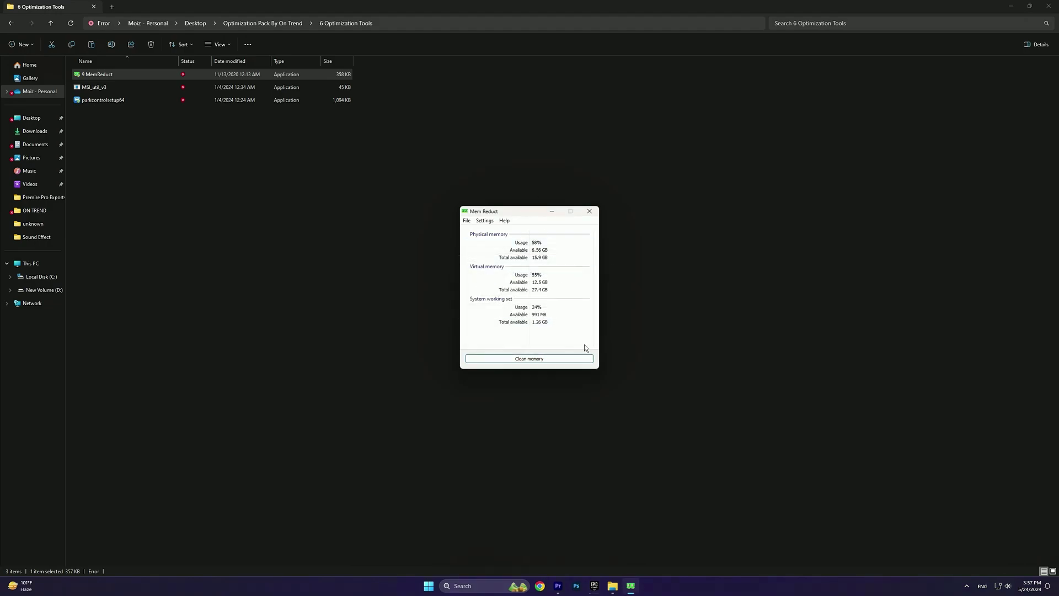